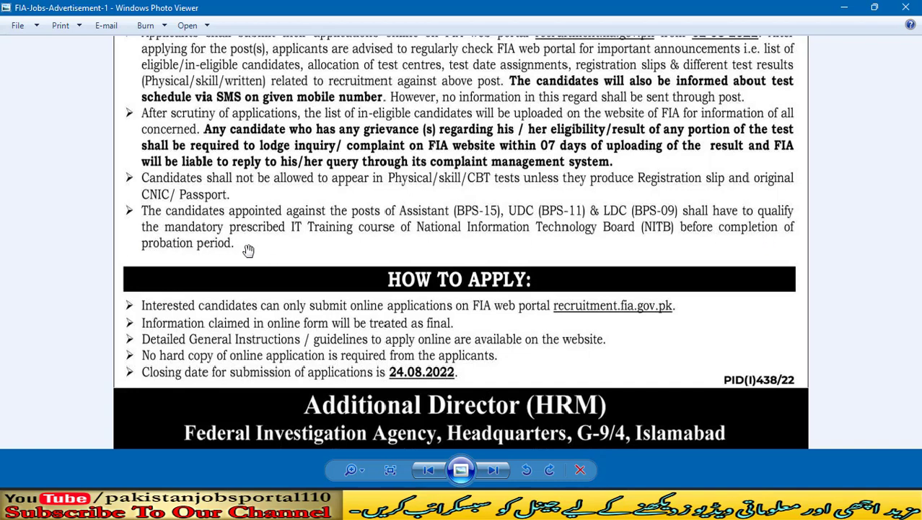
Step: Scroll down through the FIA recruitment advertisement
scroll(247, 250, down, 1)
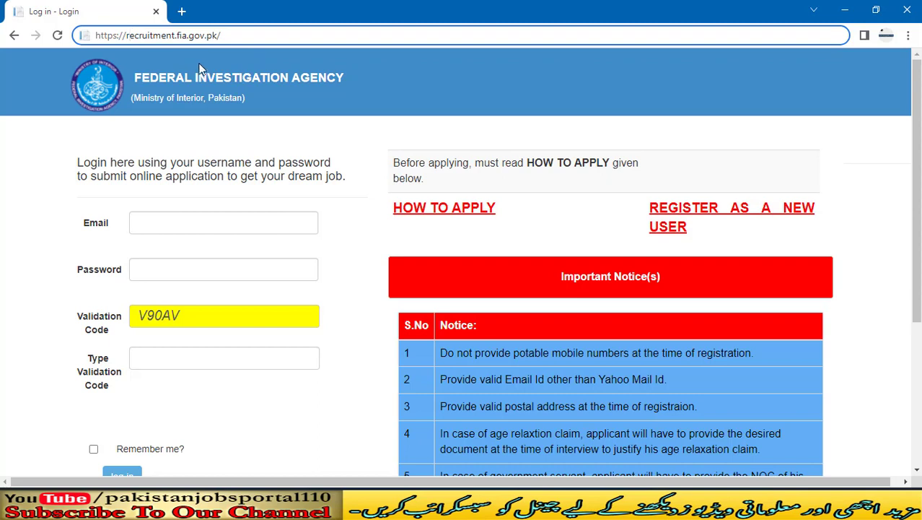
drag(127, 35, 1, 33)
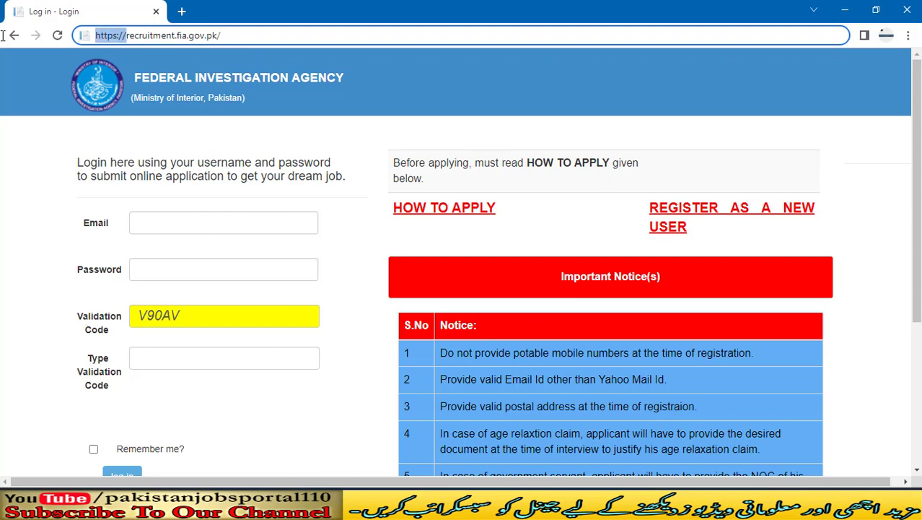
key(BackSpace)
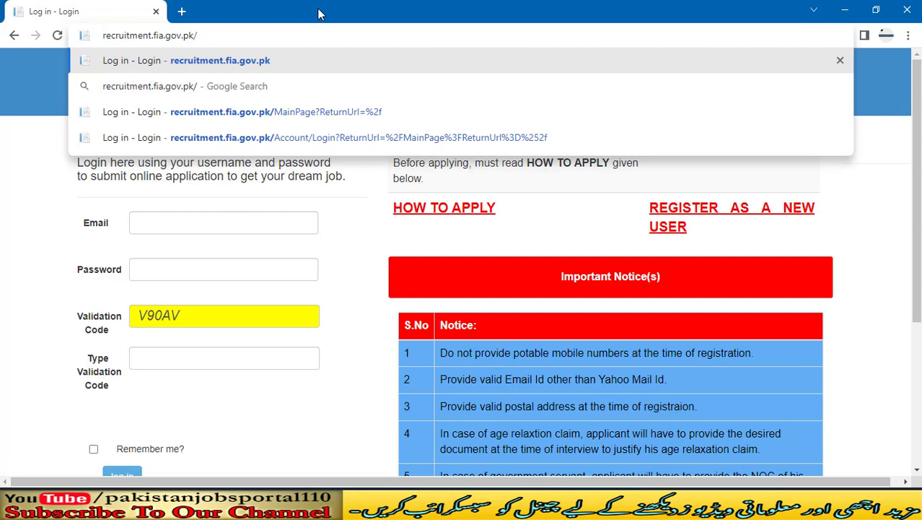
text(http)
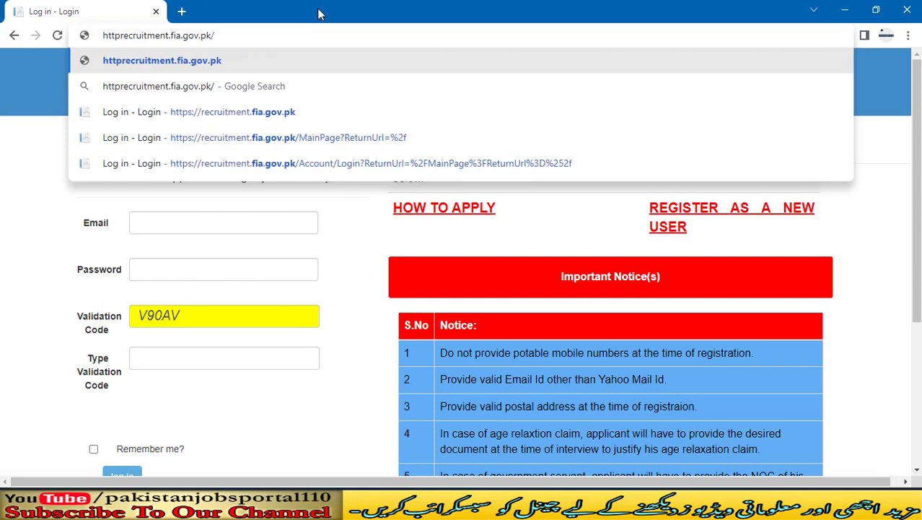
text(://)
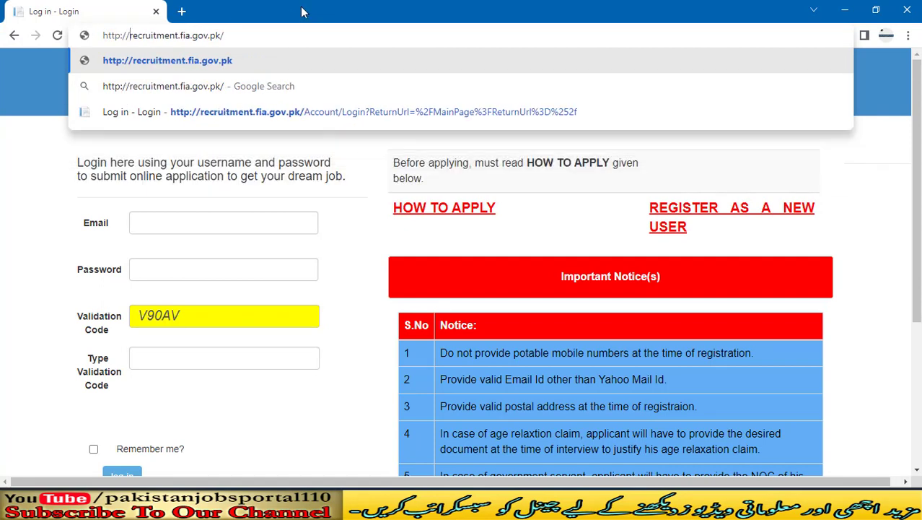
key(Return)
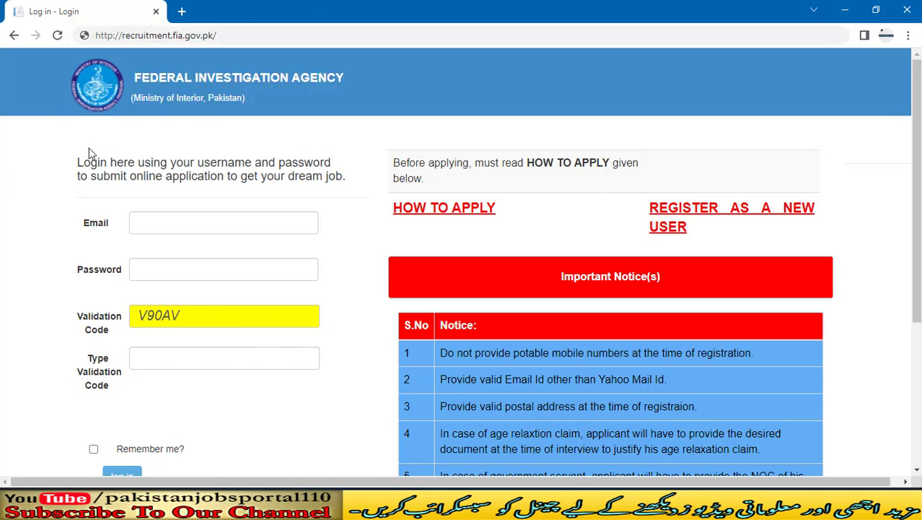
Step: Scroll through the login page's eight applicant notices, ending with the course outline announcement
scroll(15, 140, down, 1)
scroll(14, 140, up, 1)
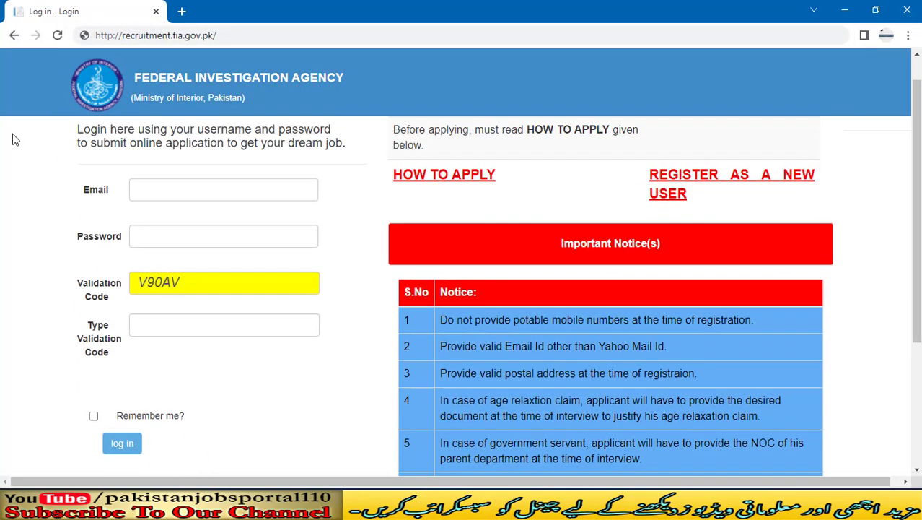
scroll(18, 129, down, 3)
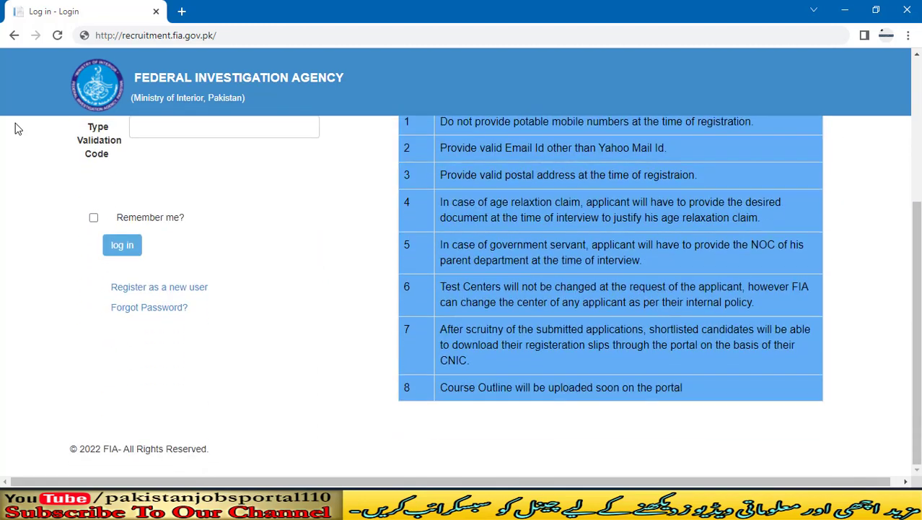
scroll(20, 210, up, 3)
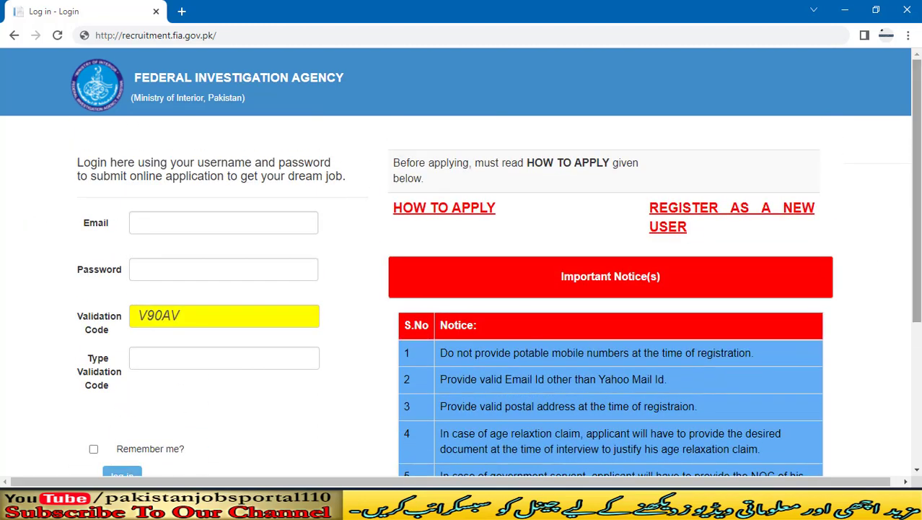
scroll(415, 328, down, 1)
scroll(415, 329, up, 1)
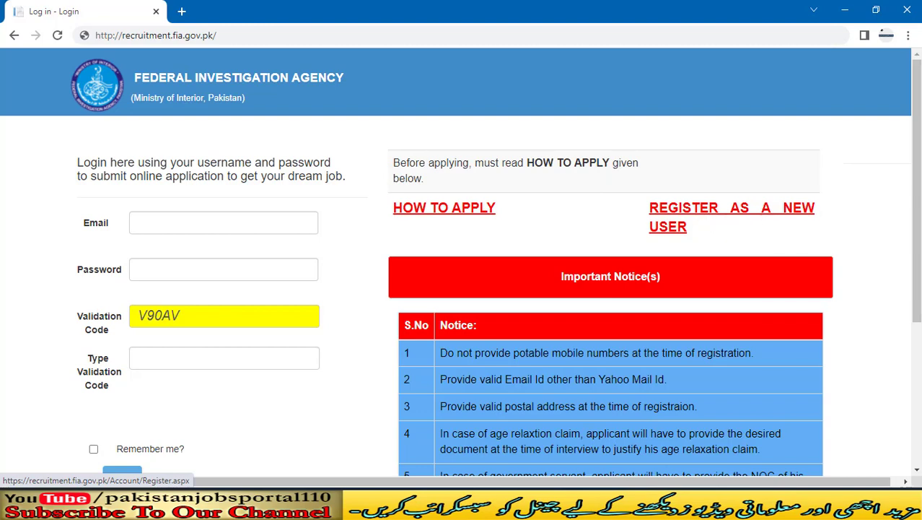
scroll(731, 217, down, 2)
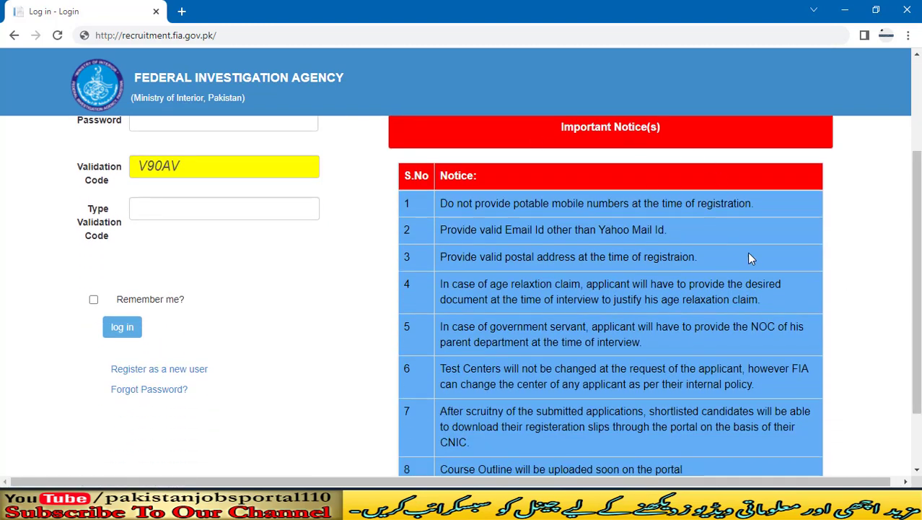
scroll(751, 258, down, 1)
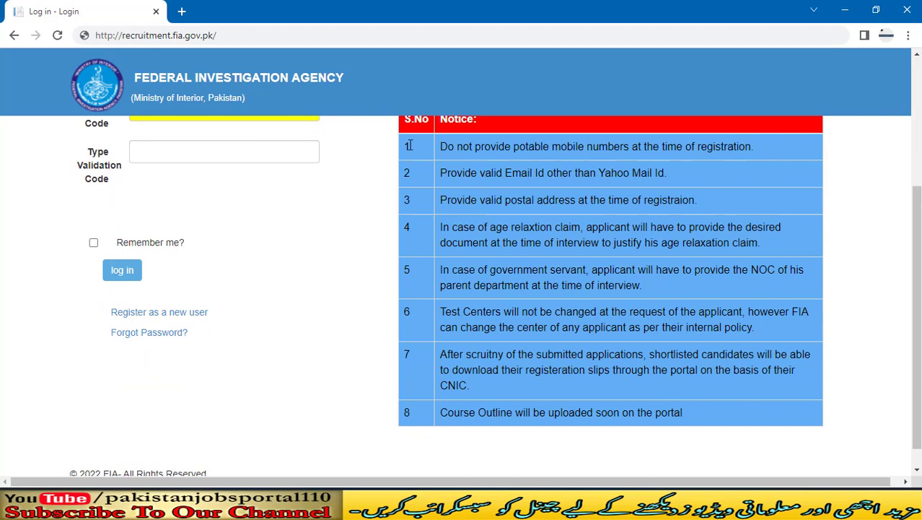
scroll(409, 145, up, 1)
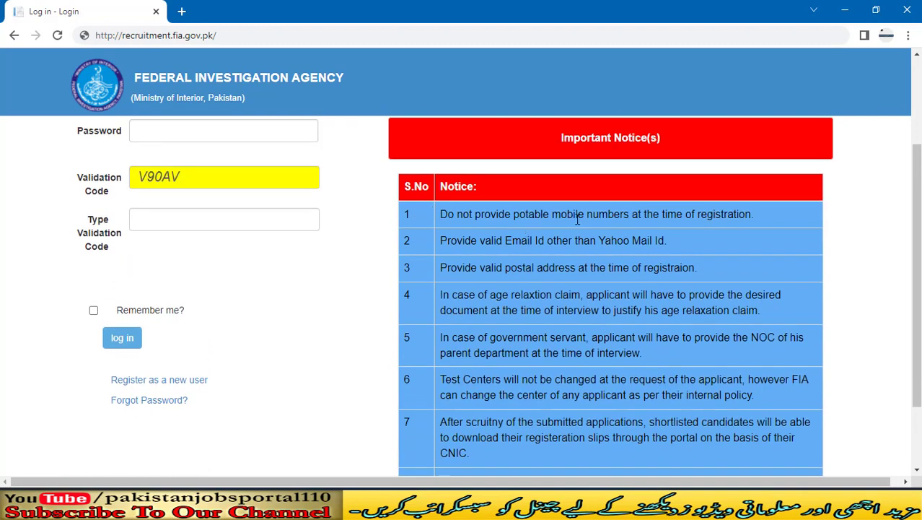
drag(754, 217, 438, 217)
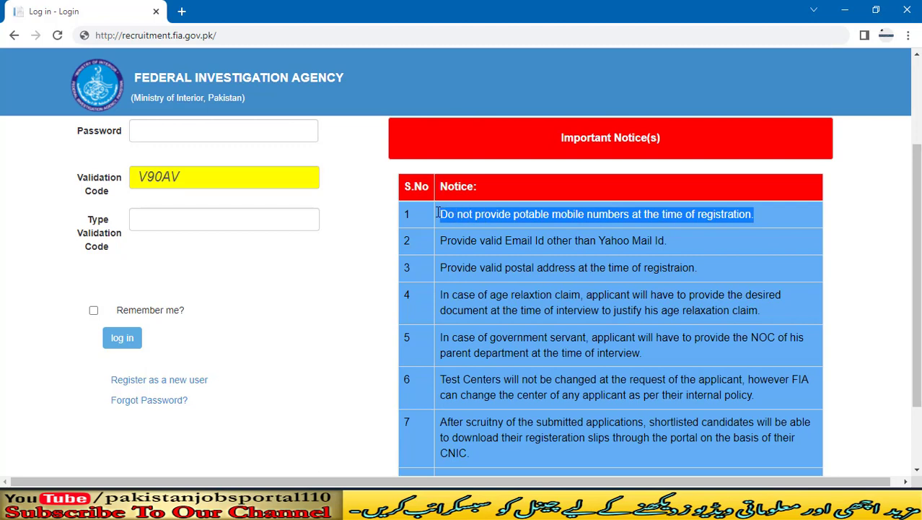
click(622, 236)
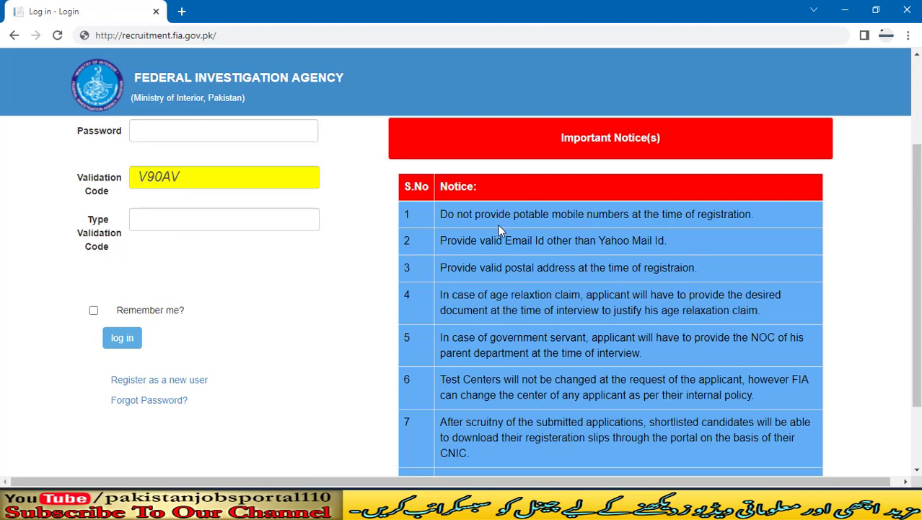
scroll(498, 228, down, 2)
scroll(467, 238, up, 2)
scroll(758, 299, down, 2)
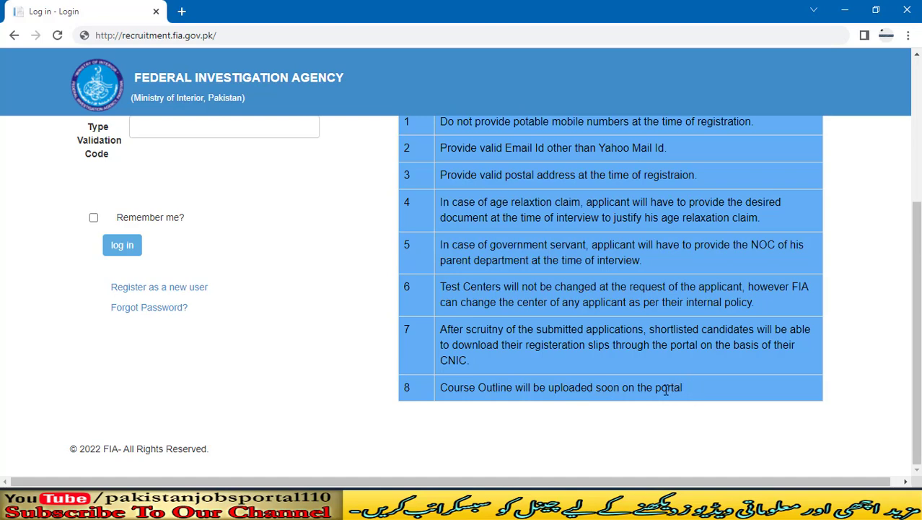
Step: Scroll up and down the login page to review the blank form and validation code
scroll(556, 381, up, 3)
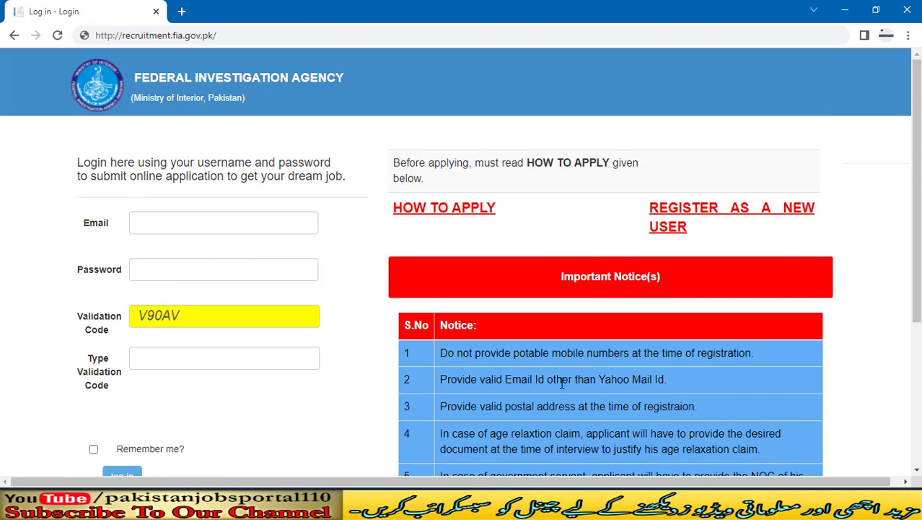
scroll(410, 295, down, 2)
scroll(410, 295, up, 2)
scroll(790, 212, down, 3)
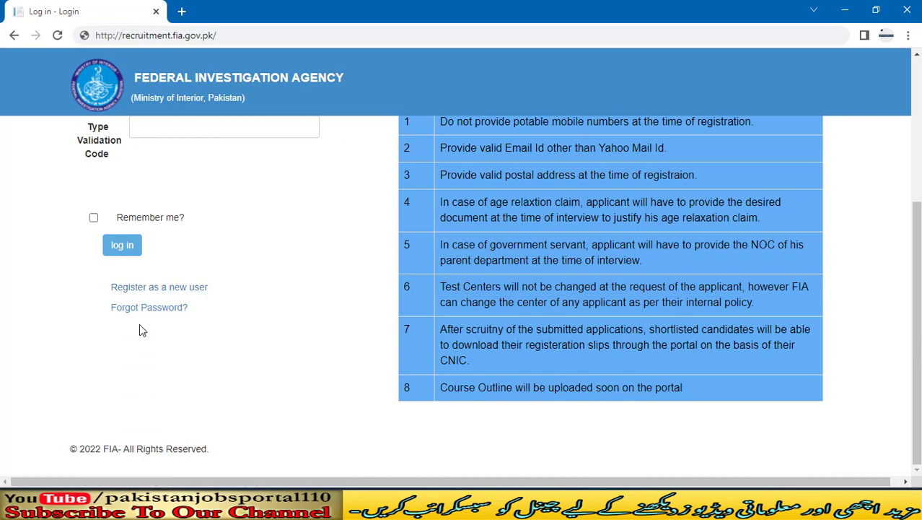
scroll(141, 318, up, 3)
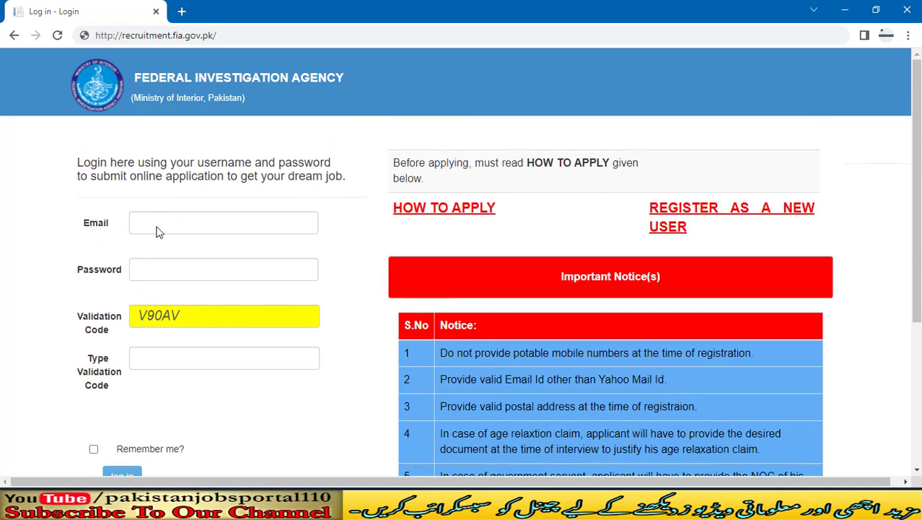
scroll(172, 304, down, 3)
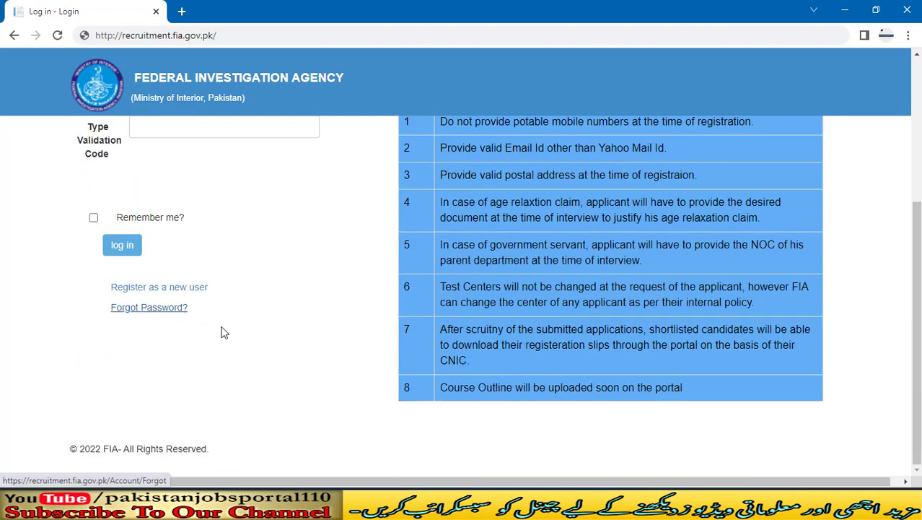
scroll(249, 339, up, 3)
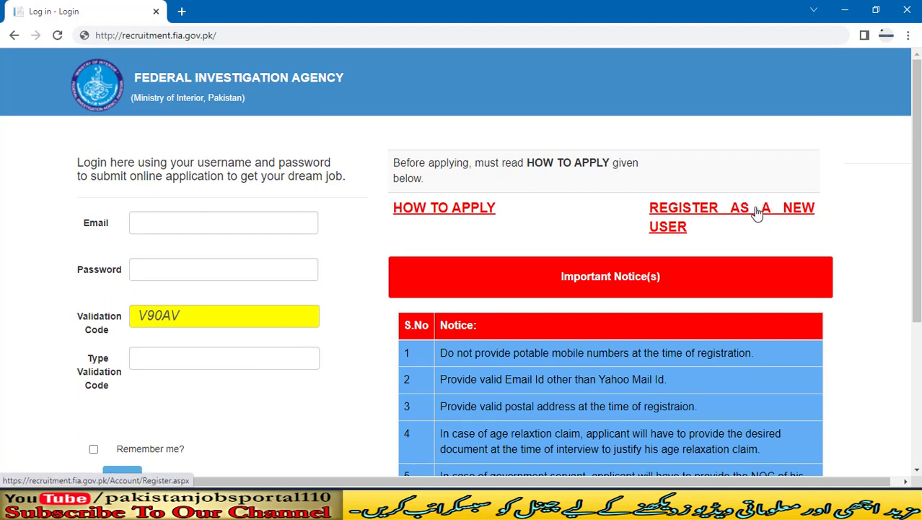
Step: Open the new-user registration form from the login page
click(673, 219)
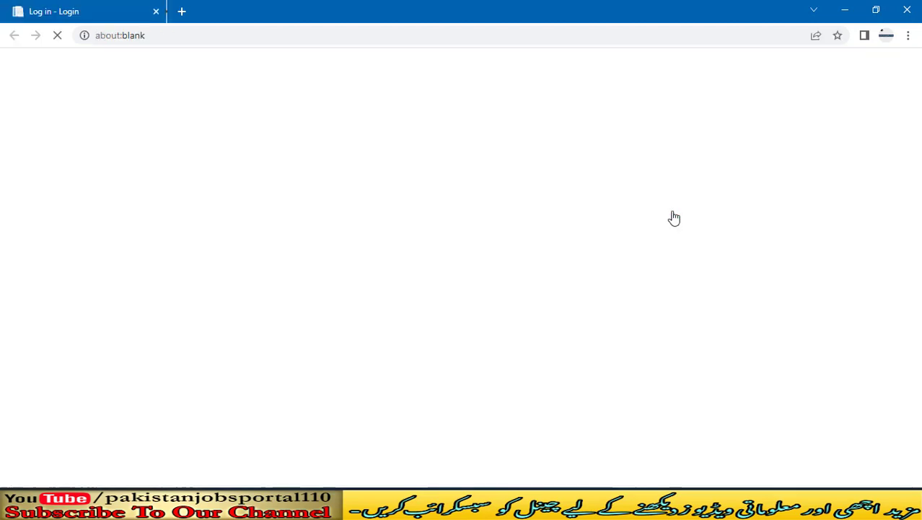
scroll(625, 209, down, 7)
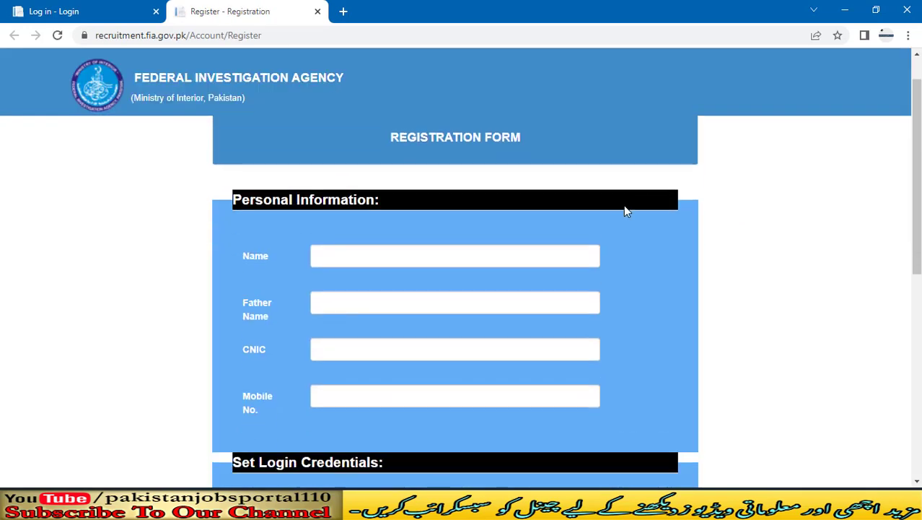
scroll(659, 251, up, 5)
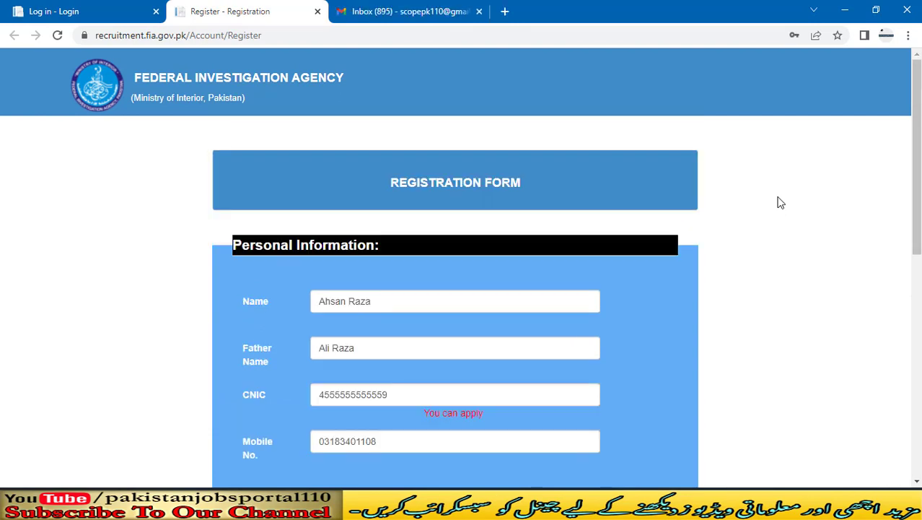
Step: Scroll down the filled registration form to the verification code and Register button
scroll(722, 202, down, 1)
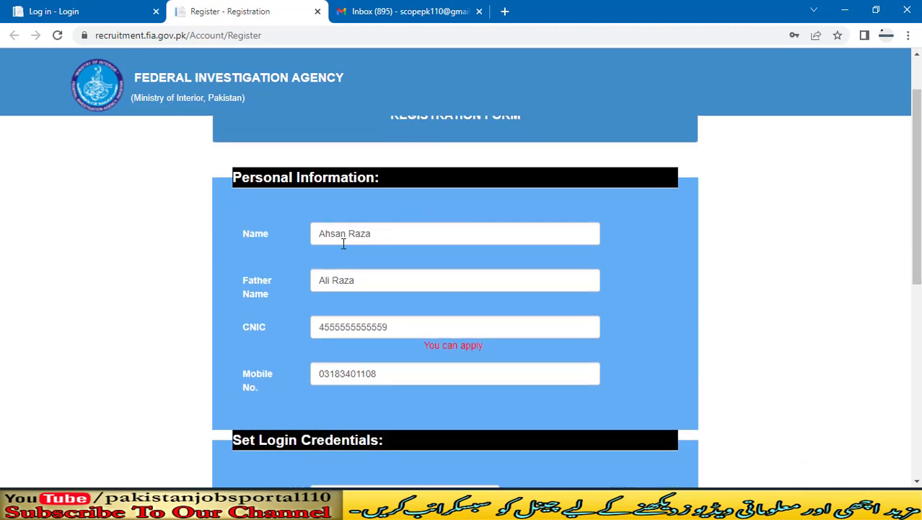
scroll(379, 231, down, 1)
scroll(377, 213, down, 1)
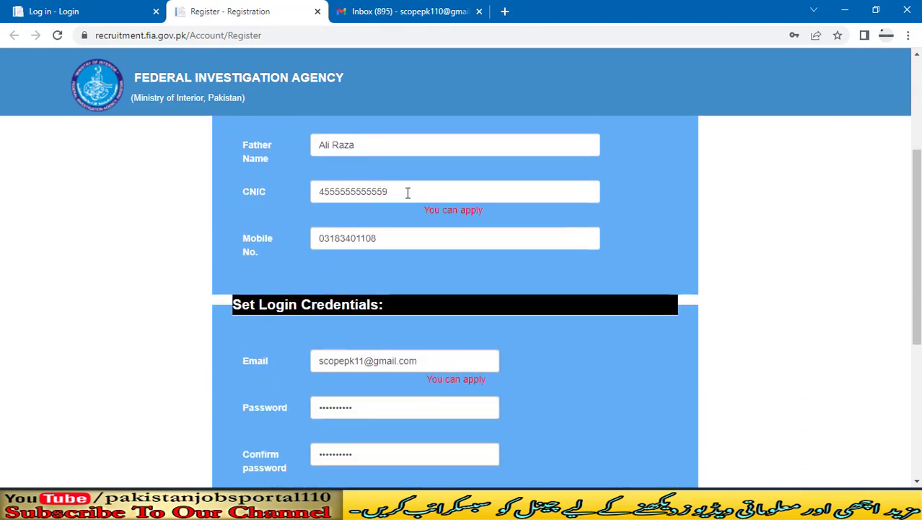
scroll(408, 192, down, 1)
scroll(408, 192, up, 1)
scroll(341, 179, down, 1)
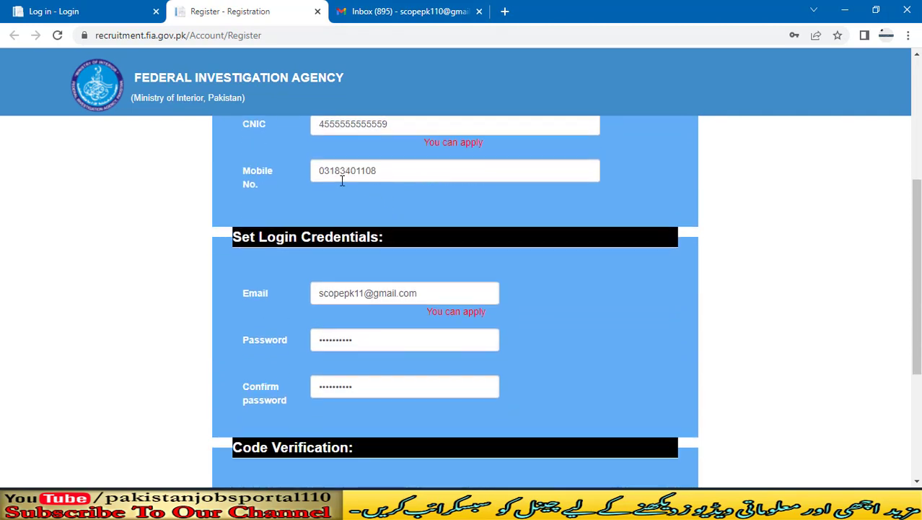
scroll(382, 169, down, 1)
scroll(346, 221, down, 1)
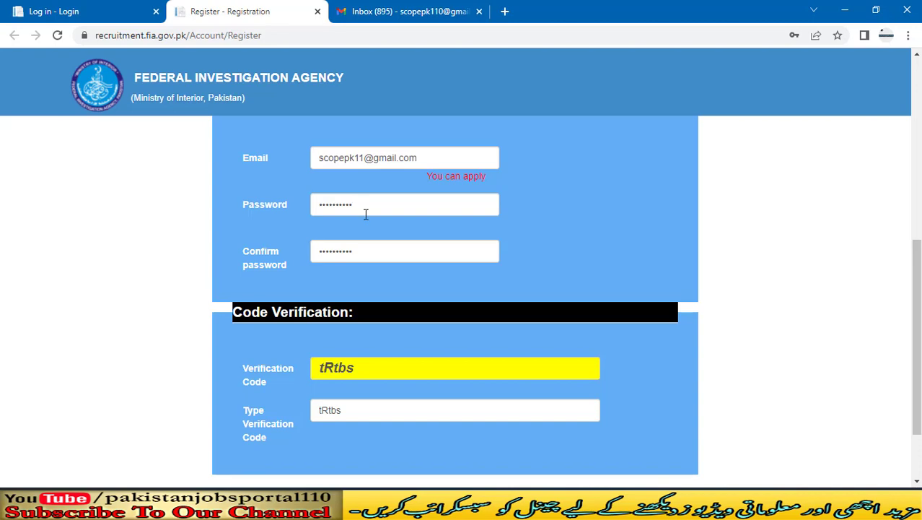
scroll(359, 245, down, 1)
scroll(353, 273, down, 1)
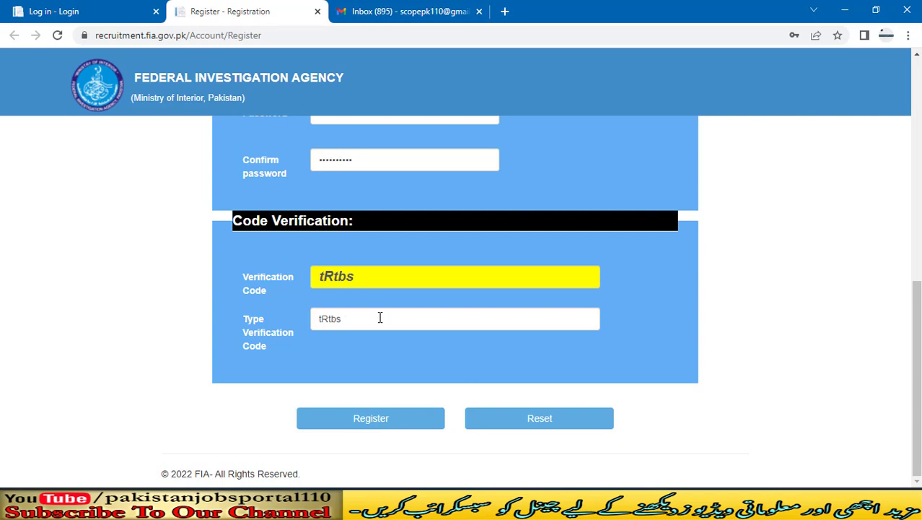
Step: Submit the registration, refuse Chrome's password save, and fill in the saved login email
click(370, 426)
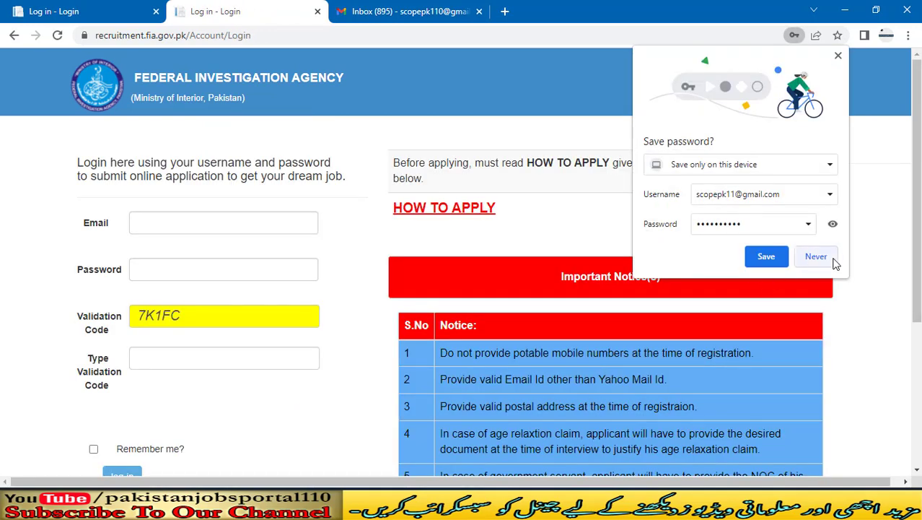
click(816, 257)
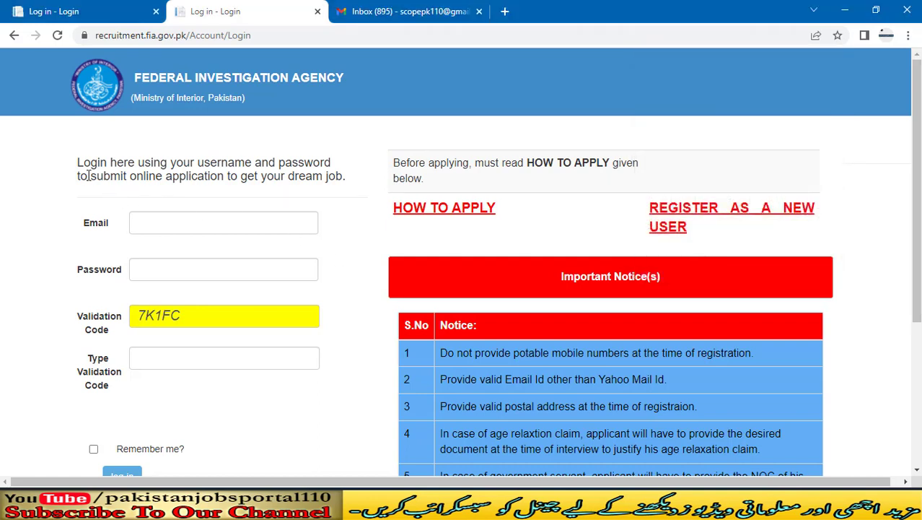
click(198, 223)
key(Tab)
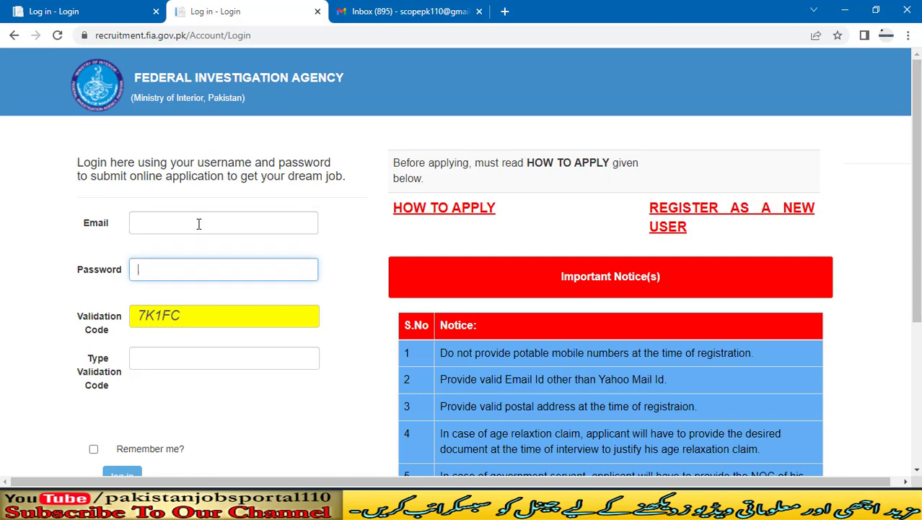
click(198, 223)
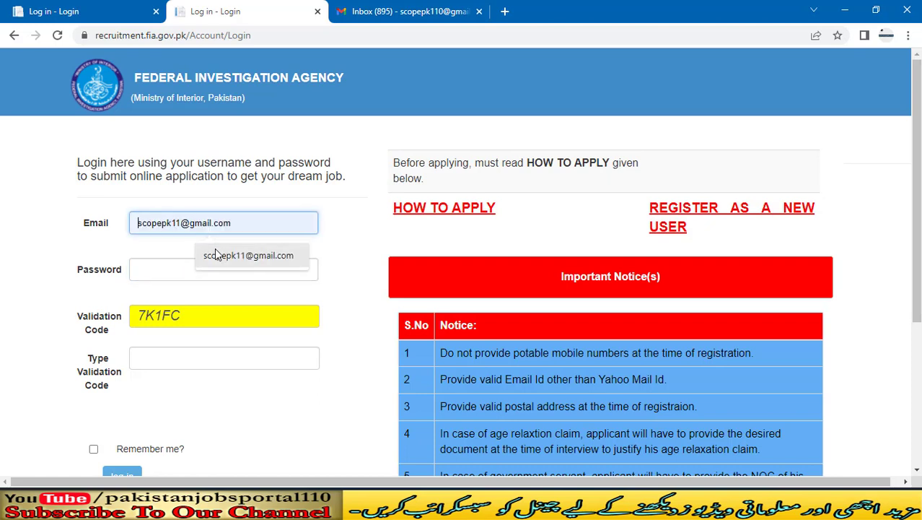
click(215, 254)
click(205, 266)
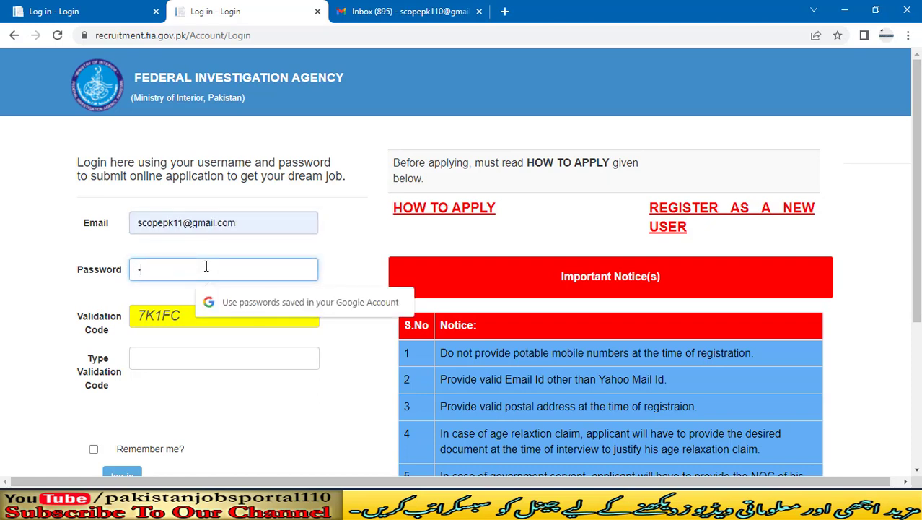
text(**********)
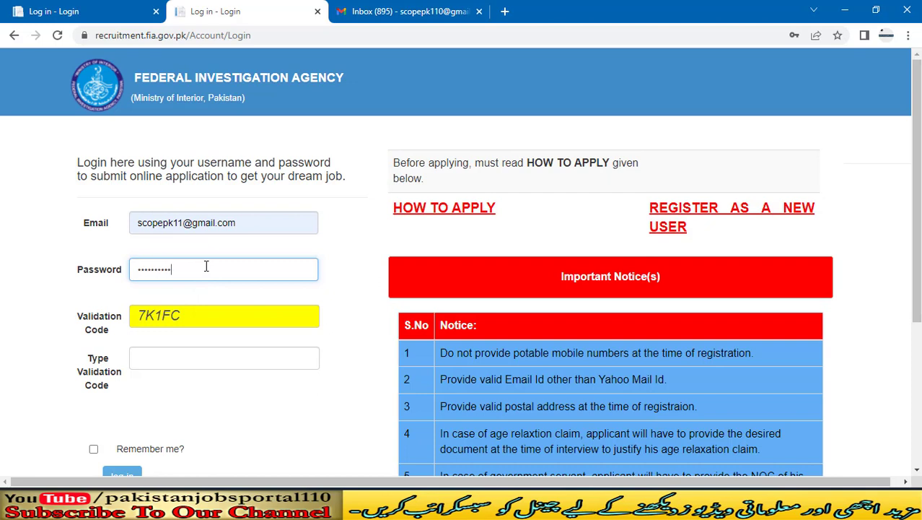
click(264, 363)
text(7)
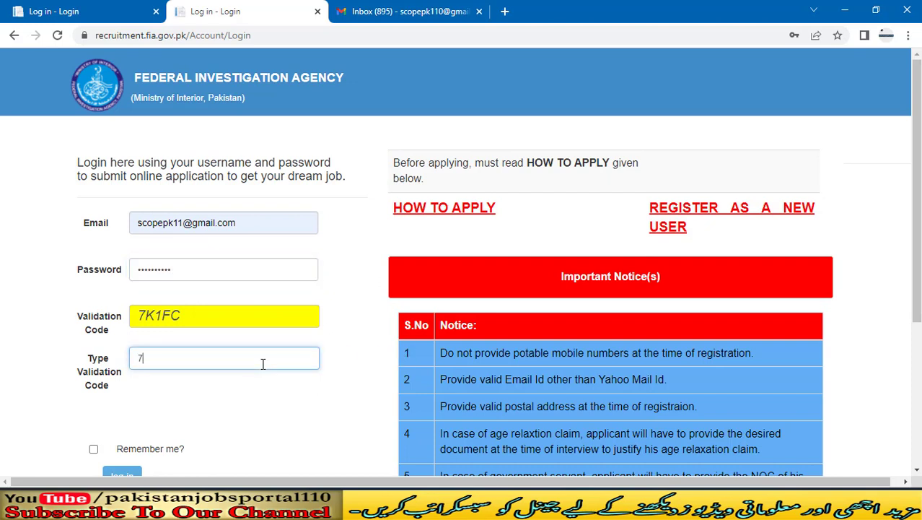
text(K1FC)
scroll(262, 363, down, 1)
click(93, 381)
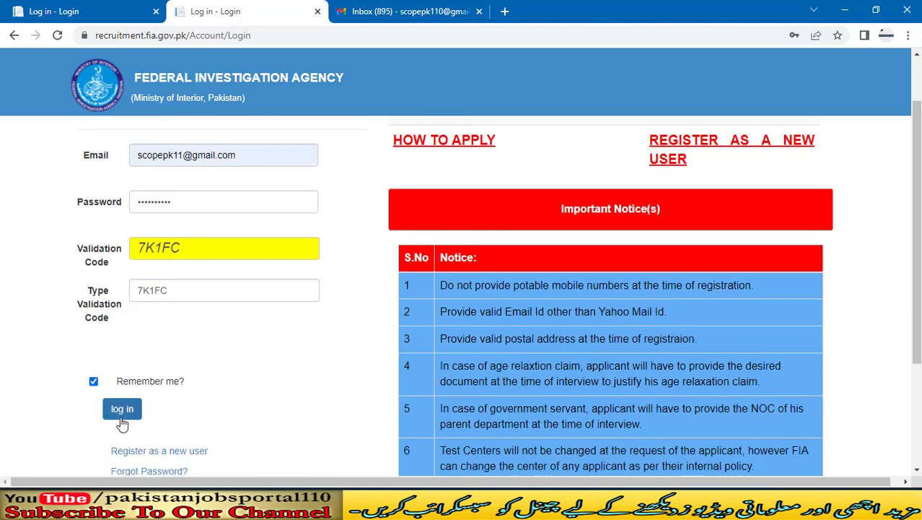
click(122, 412)
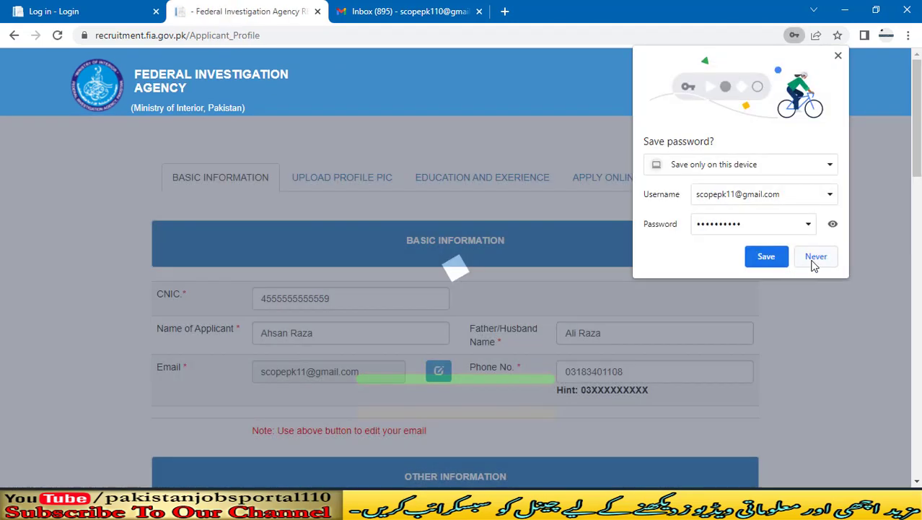
Step: Decline saving the password and review the prefilled profile, including Sukkur as both test centers
click(814, 258)
scroll(10, 268, down, 5)
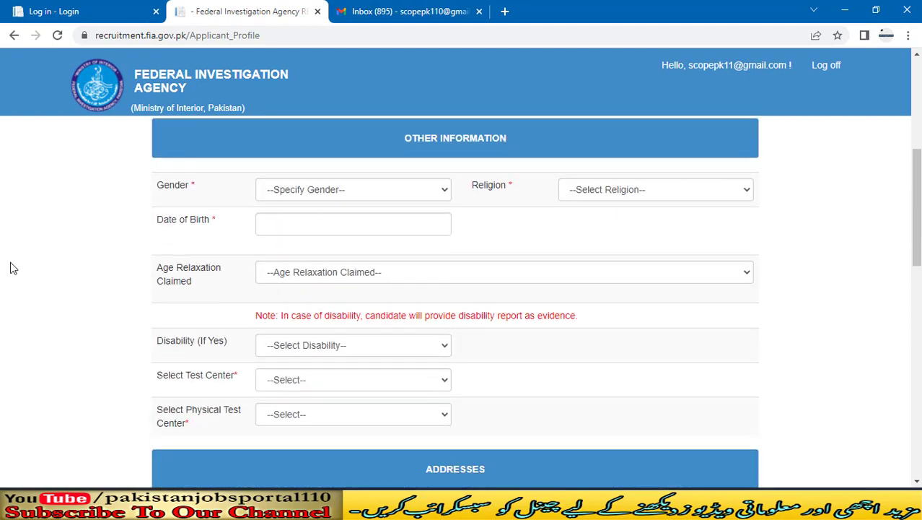
scroll(11, 267, down, 8)
drag(918, 426, 916, 121)
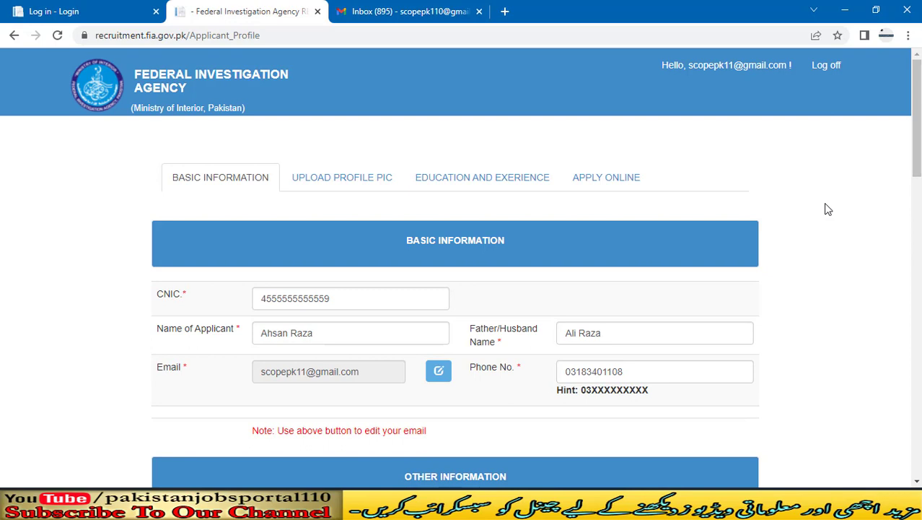
scroll(827, 210, down, 2)
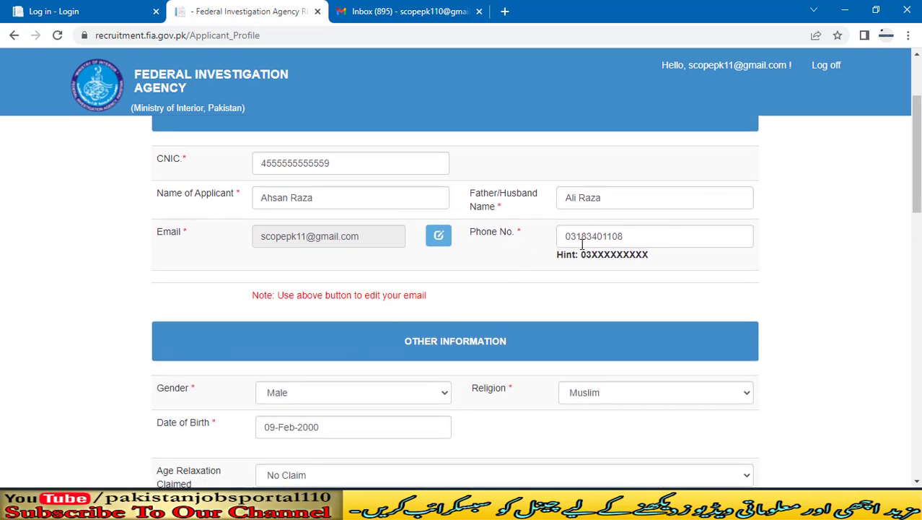
scroll(582, 247, down, 2)
scroll(581, 249, up, 1)
scroll(579, 242, down, 2)
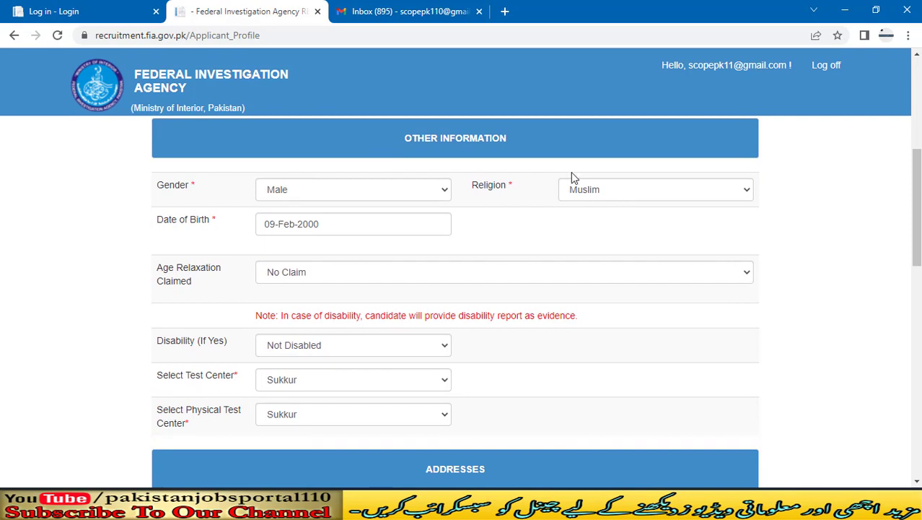
scroll(313, 224, down, 1)
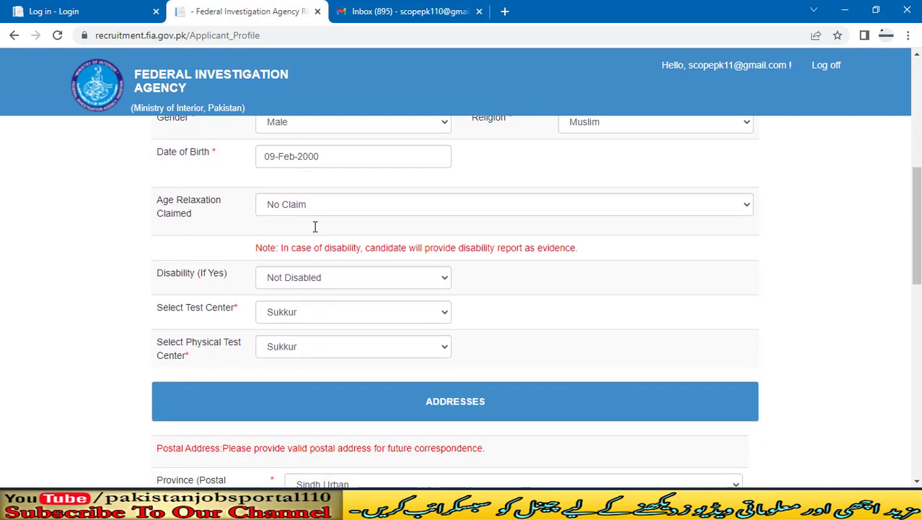
click(311, 207)
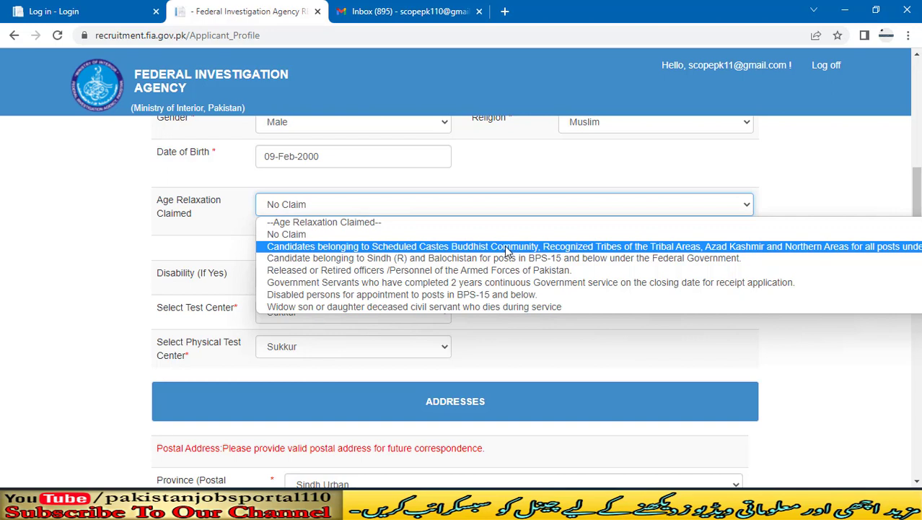
key(Up)
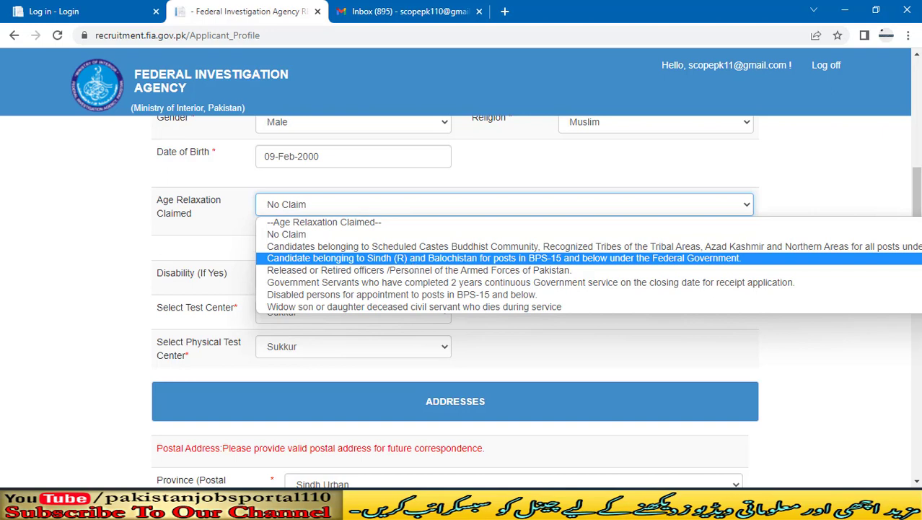
click(3, 262)
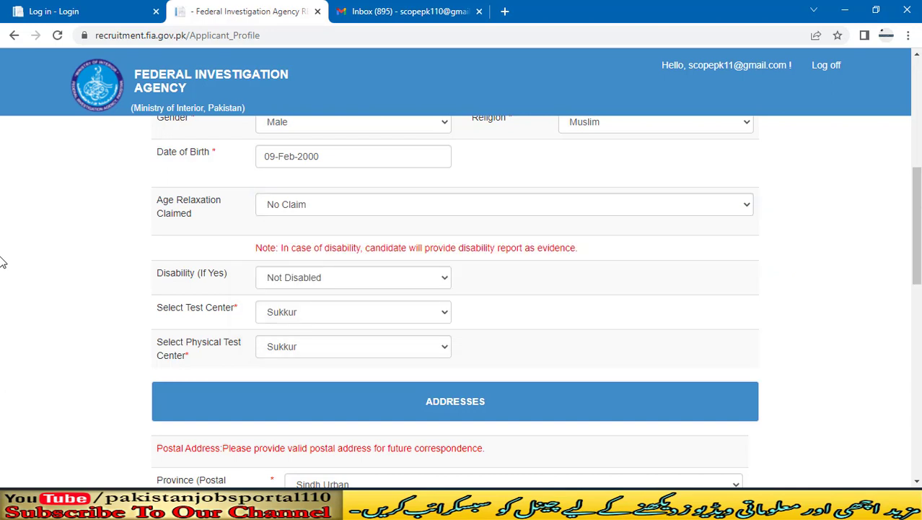
scroll(4, 262, down, 2)
scroll(4, 262, up, 1)
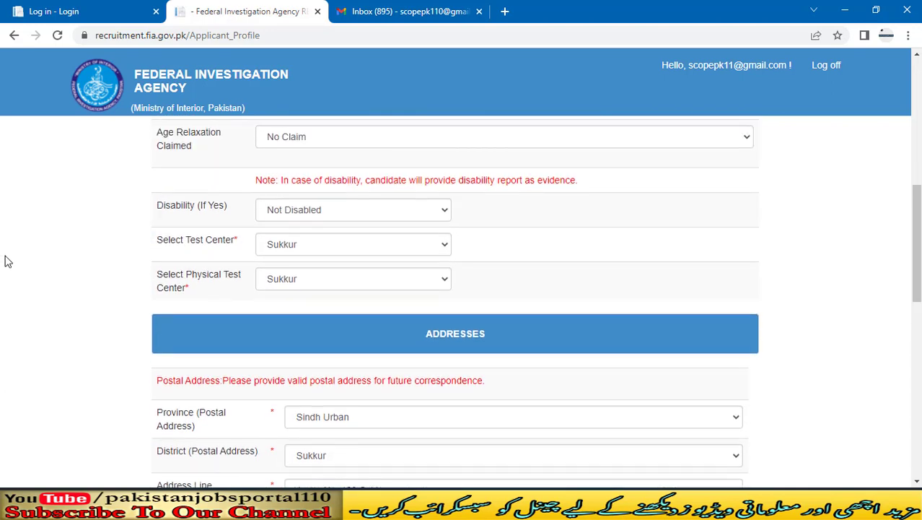
click(384, 214)
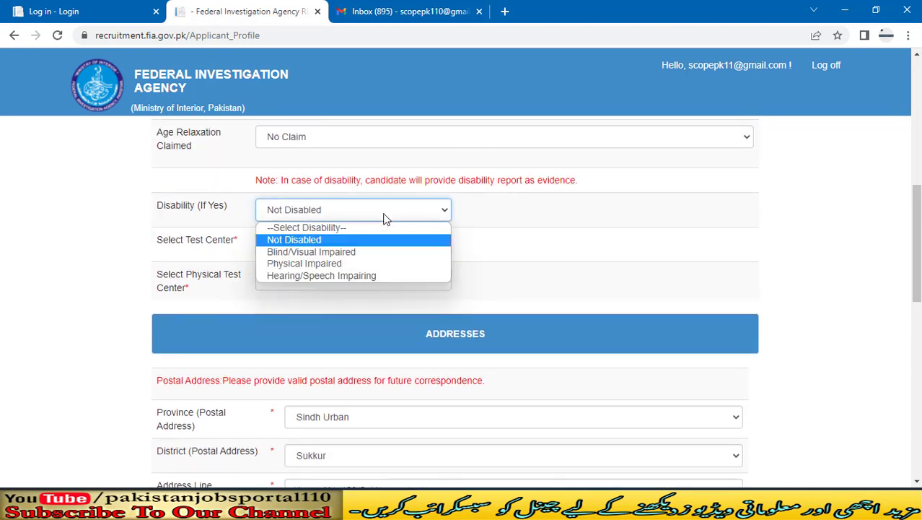
click(384, 215)
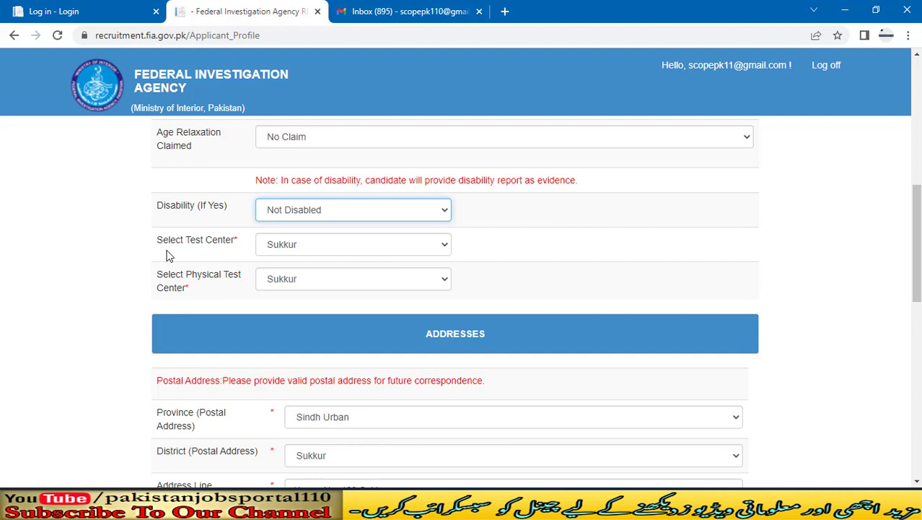
scroll(166, 256, down, 1)
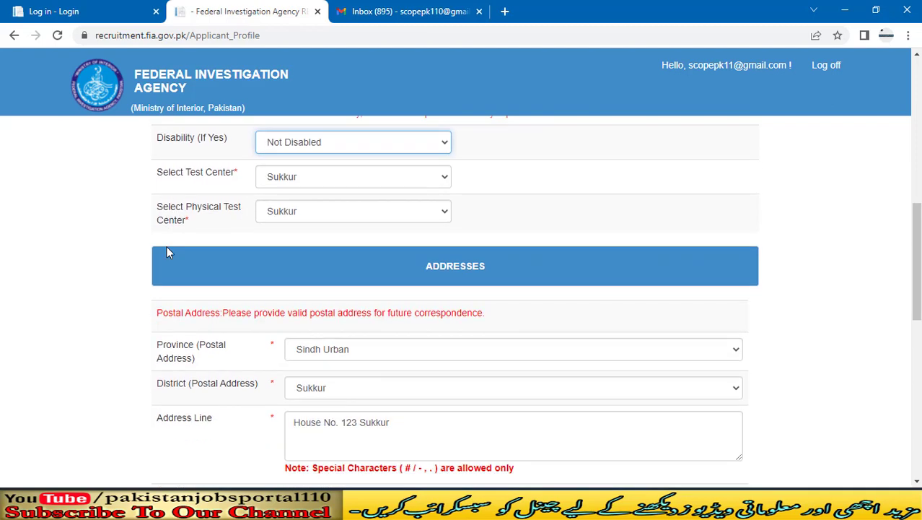
click(365, 177)
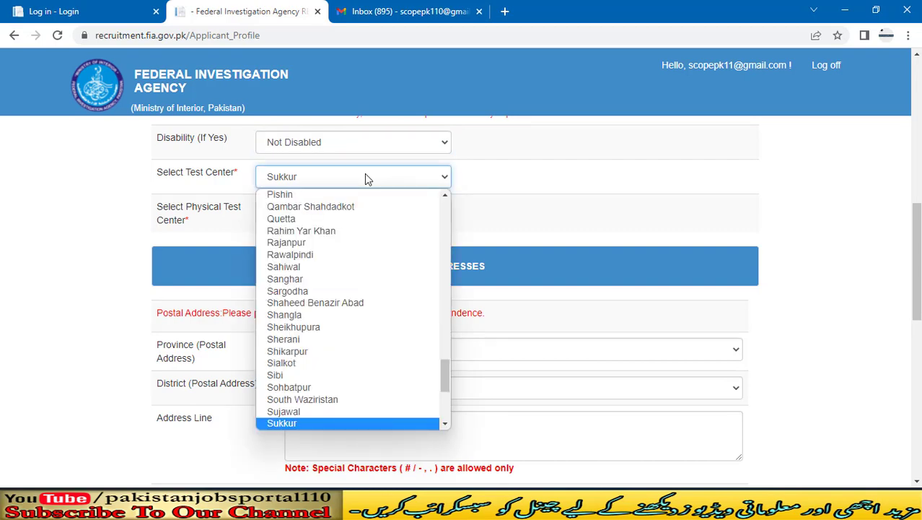
click(364, 176)
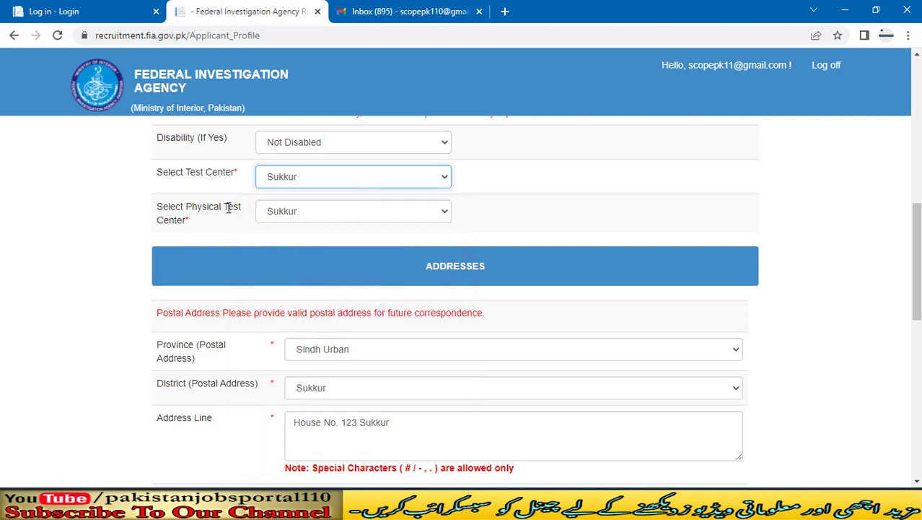
click(392, 210)
click(393, 210)
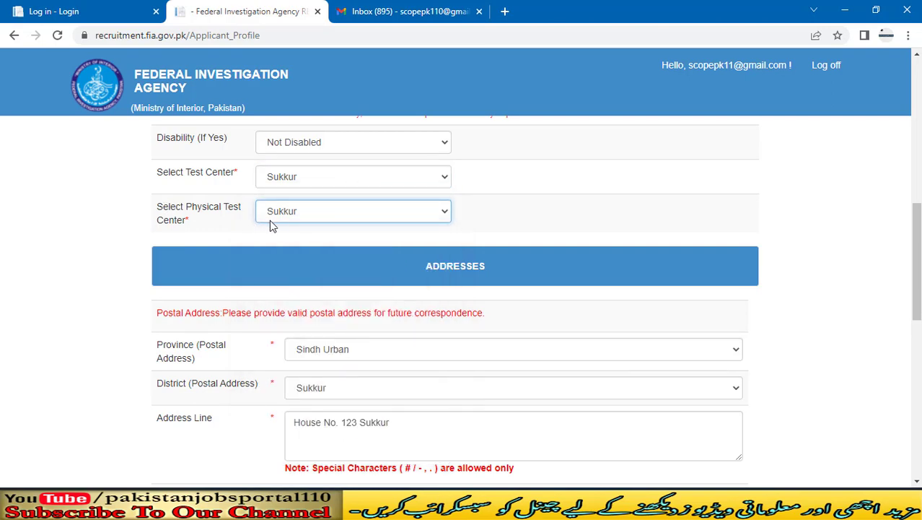
scroll(264, 223, down, 2)
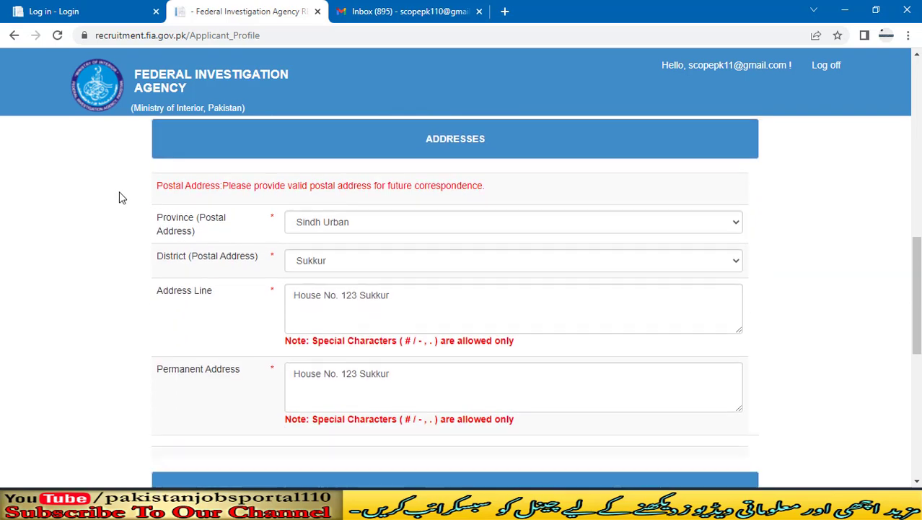
scroll(484, 165, down, 1)
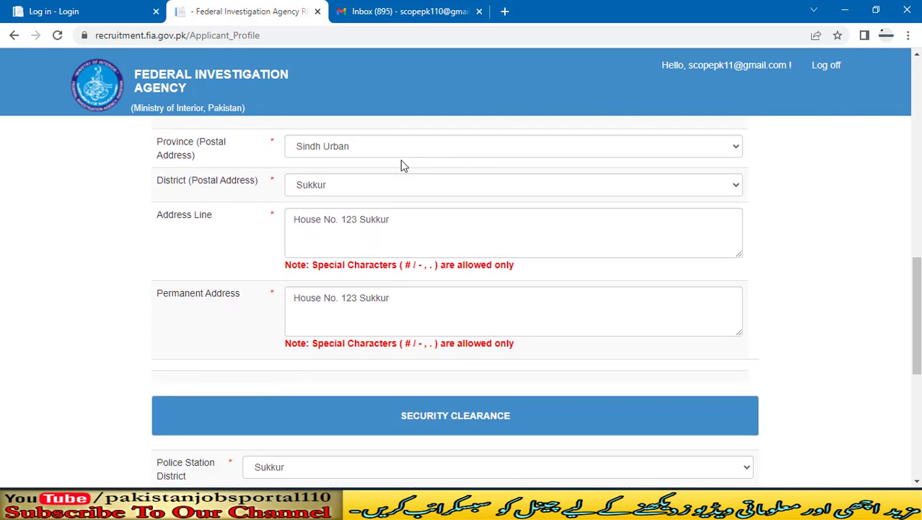
click(300, 147)
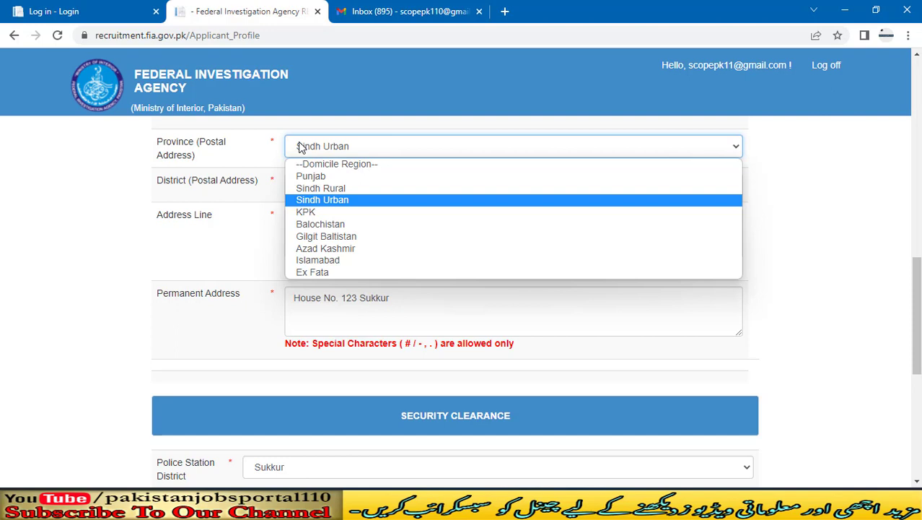
click(301, 147)
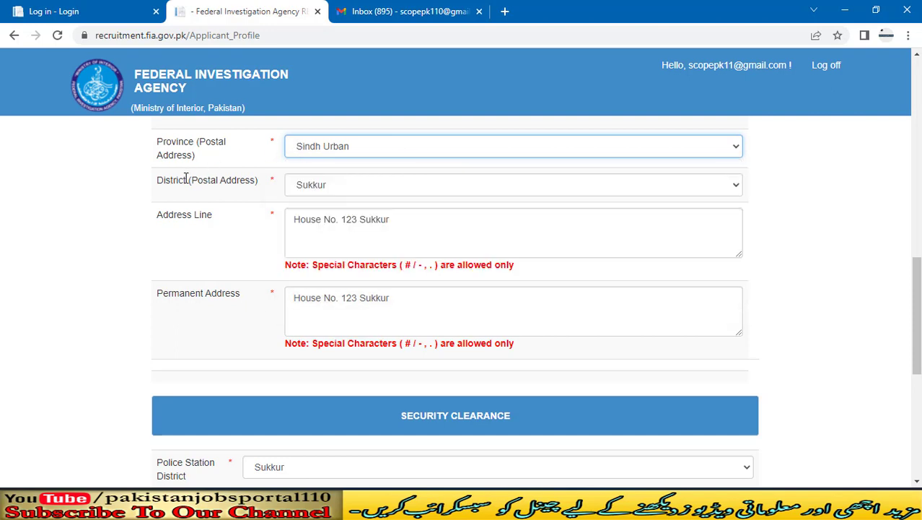
click(347, 186)
click(347, 186)
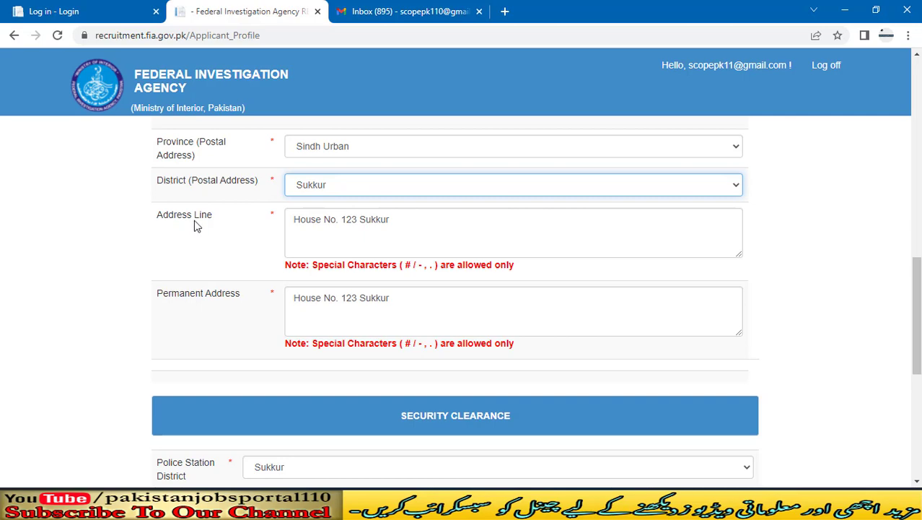
click(402, 220)
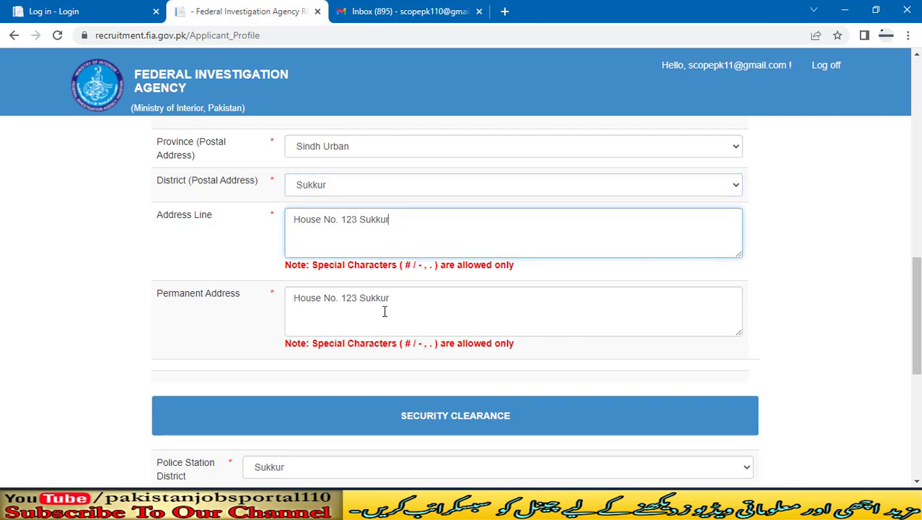
scroll(477, 241, down, 4)
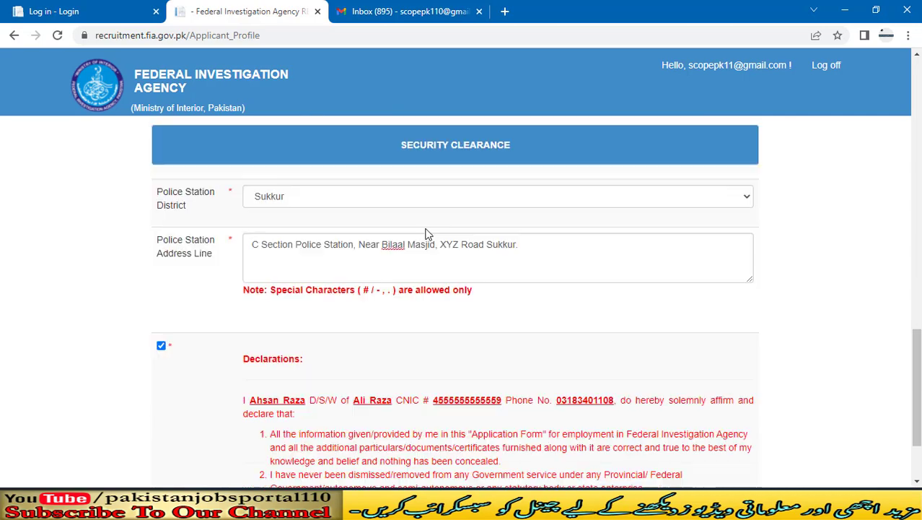
scroll(424, 232, up, 4)
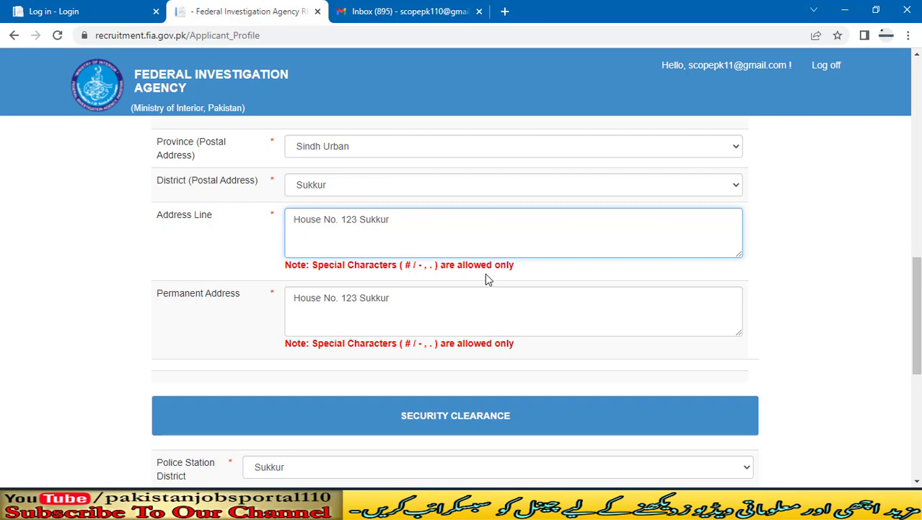
scroll(130, 260, down, 4)
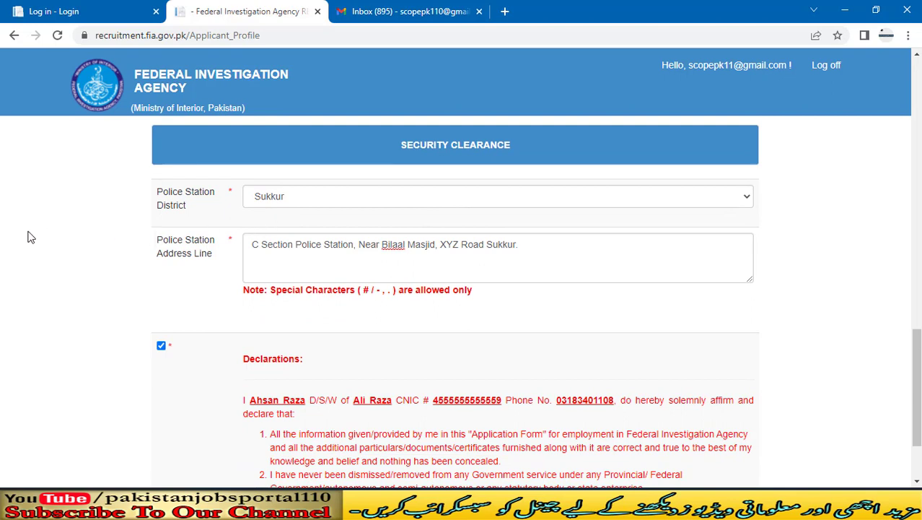
Step: Keep Sukkur as district, change the police station address's leading C to A, and save
click(311, 197)
click(311, 198)
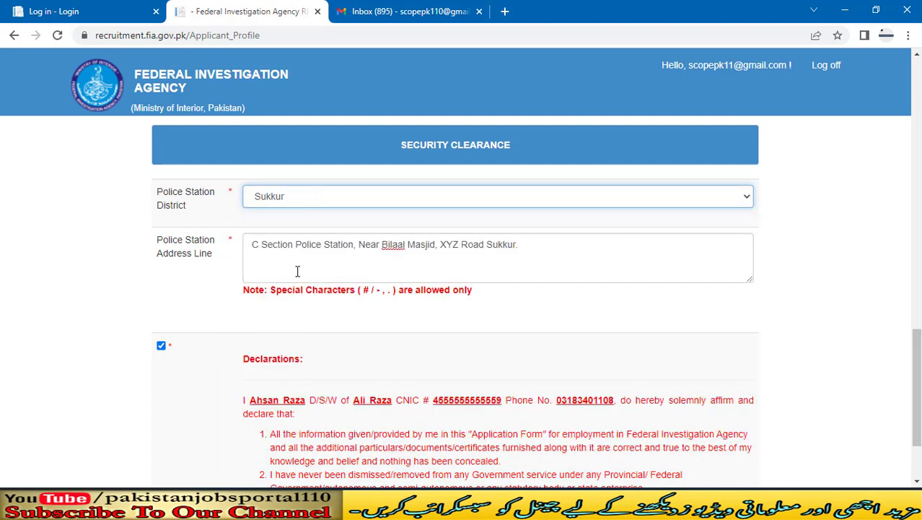
click(253, 245)
drag(253, 246, 548, 243)
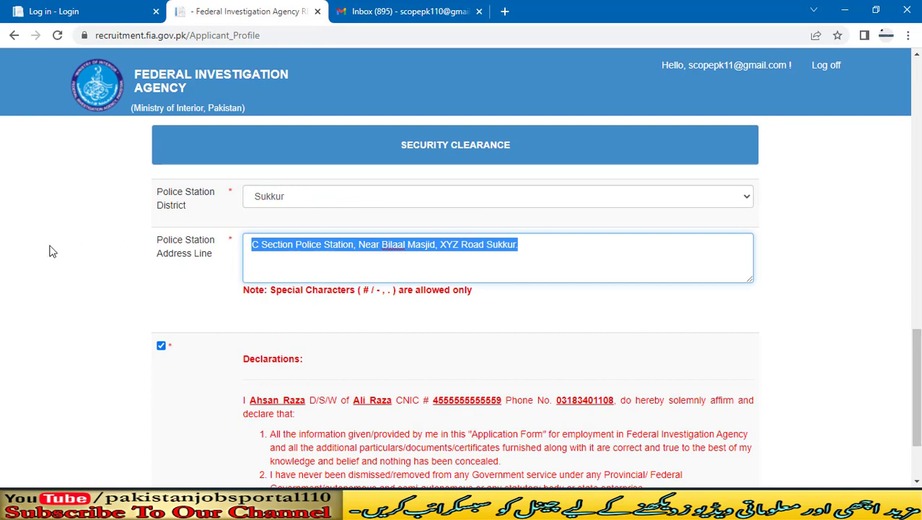
click(252, 249)
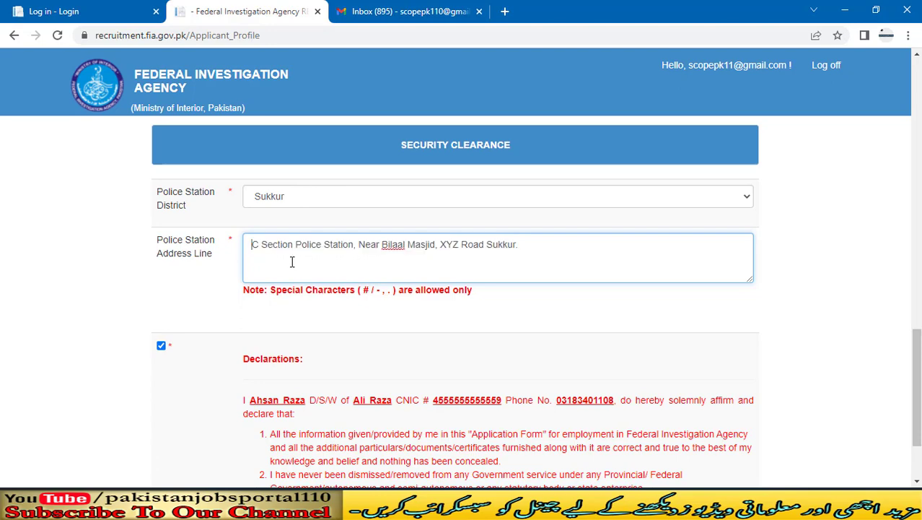
key(Delete)
text(A)
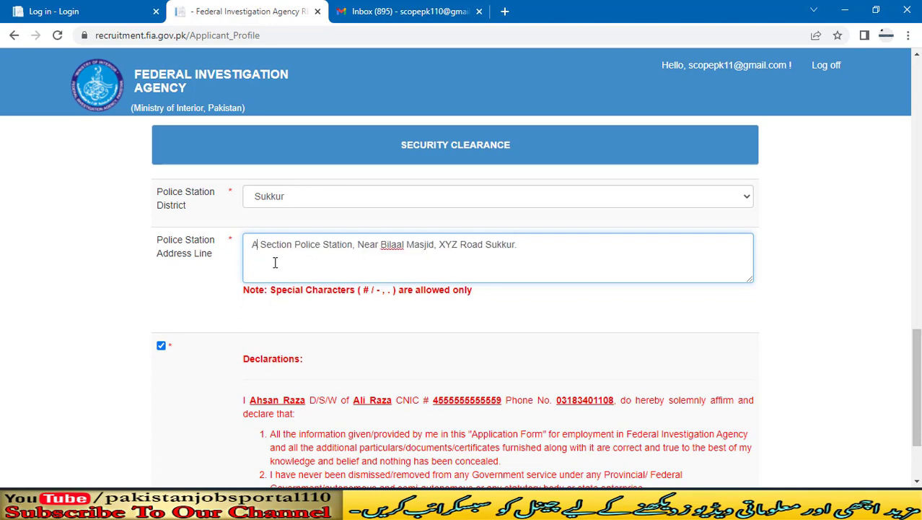
scroll(199, 279, down, 2)
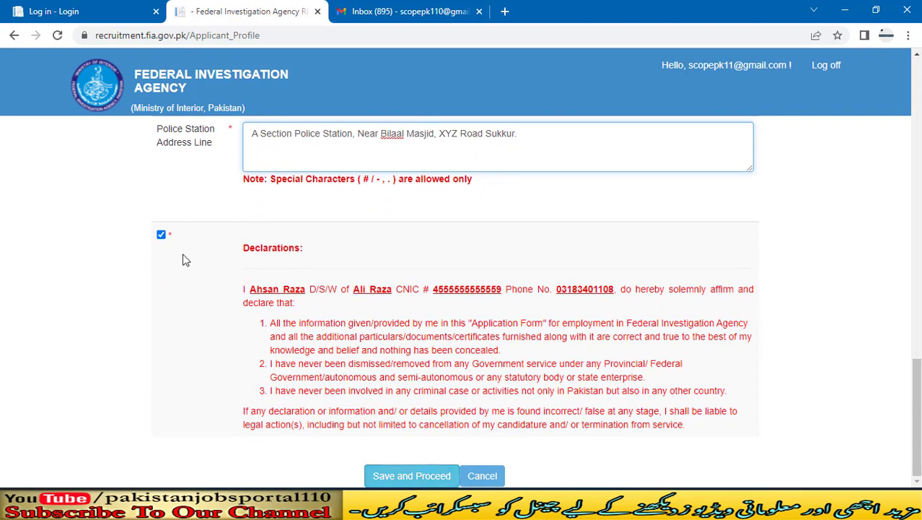
click(414, 475)
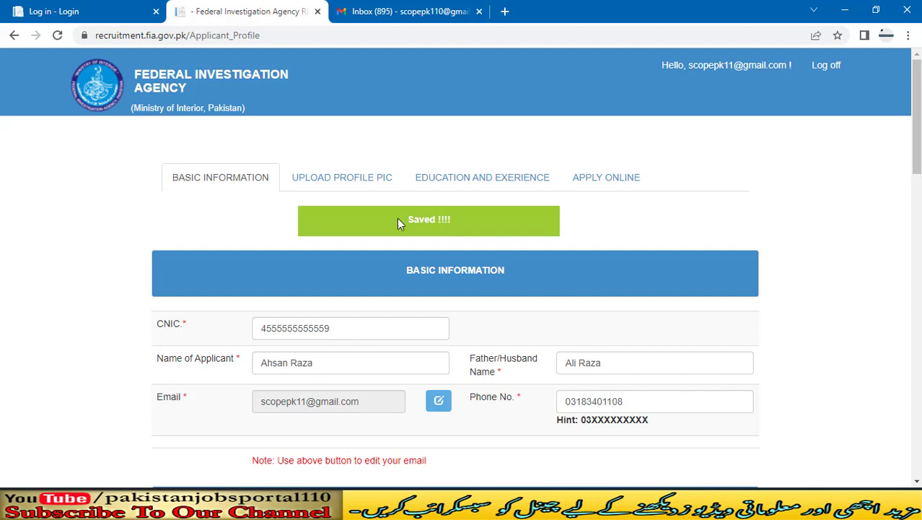
Step: Review the profile photo rules: passport size, 30 KB limit, blue/white background, front-facing
click(330, 190)
scroll(71, 203, down, 1)
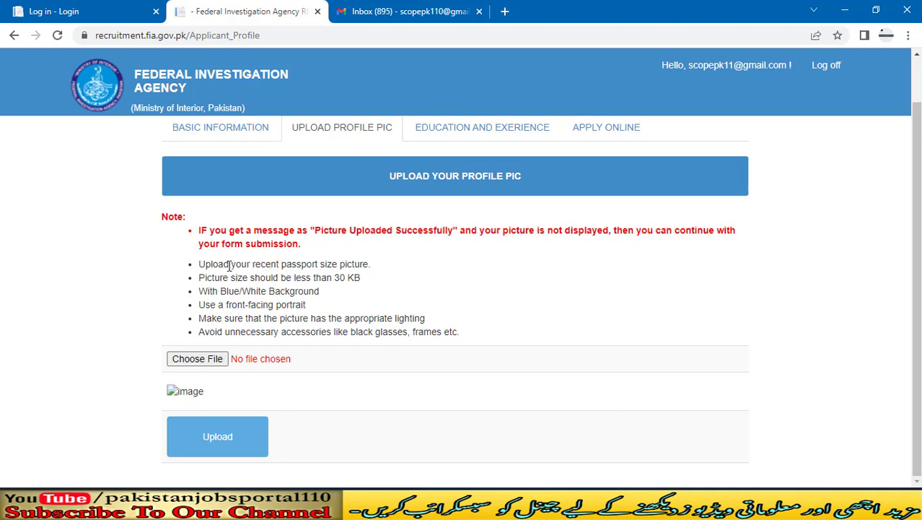
drag(366, 264, 247, 259)
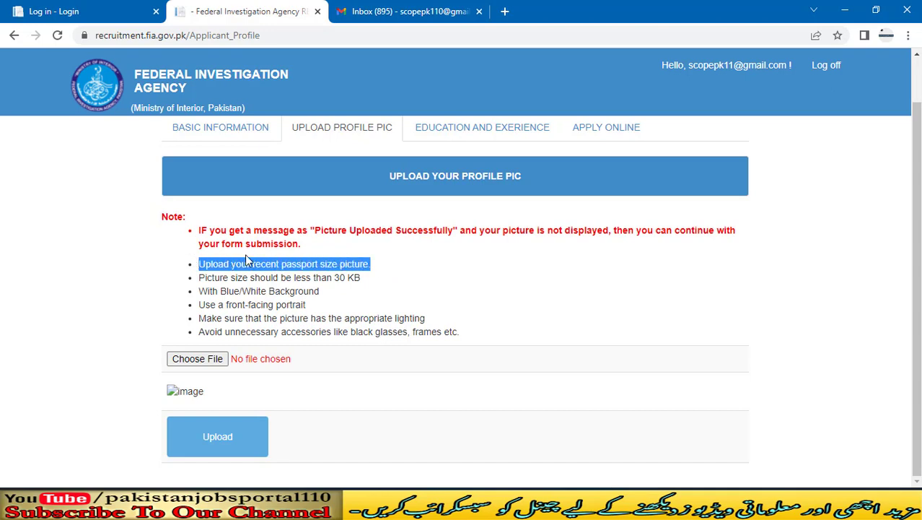
drag(366, 282, 194, 283)
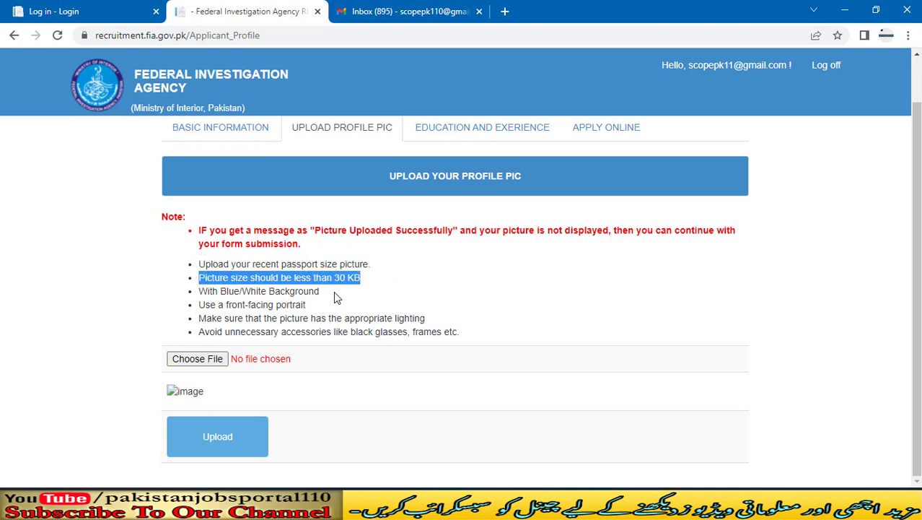
drag(326, 292, 203, 294)
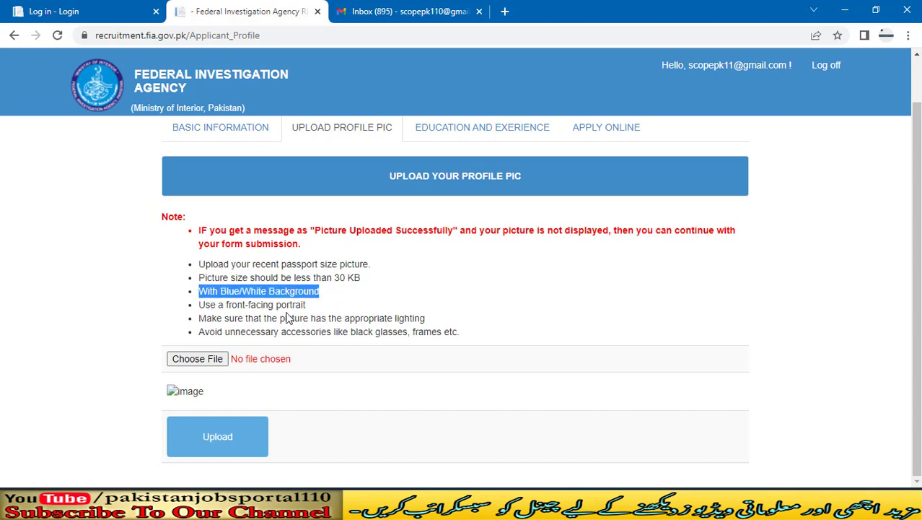
drag(308, 306, 200, 304)
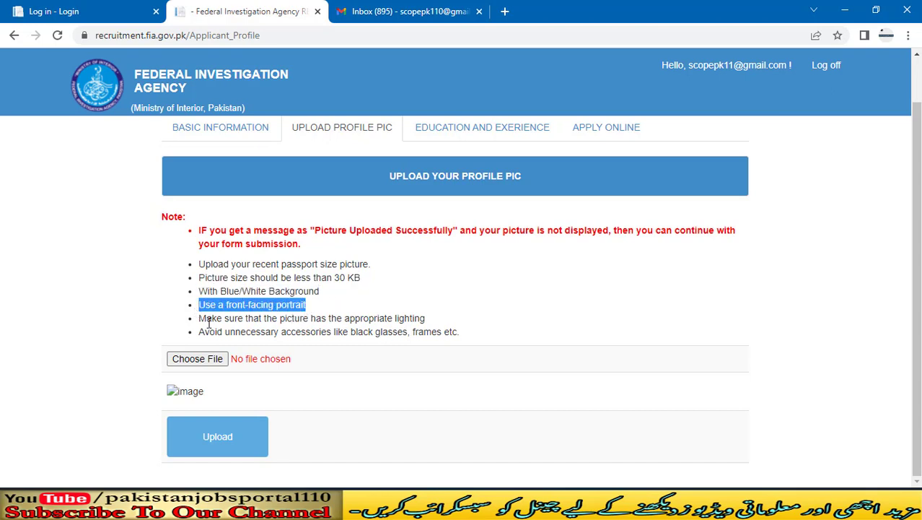
drag(425, 318, 343, 317)
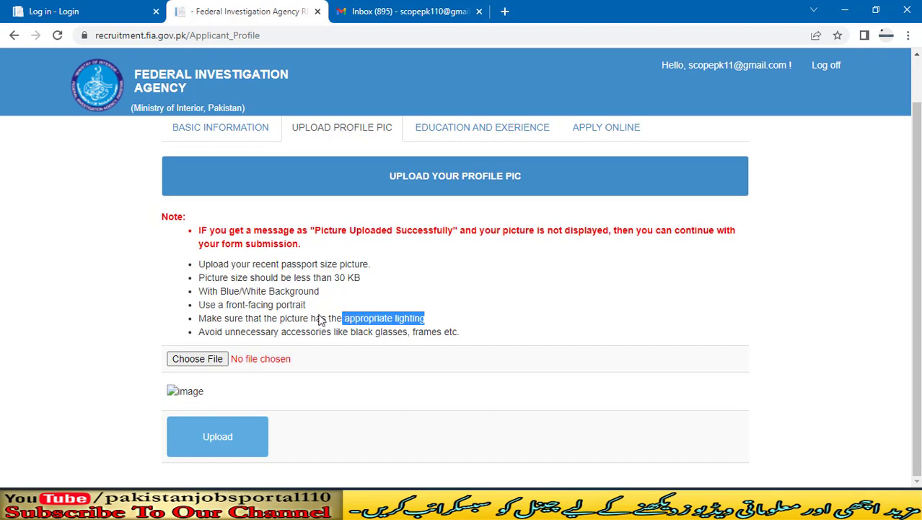
drag(461, 334, 136, 315)
click(139, 314)
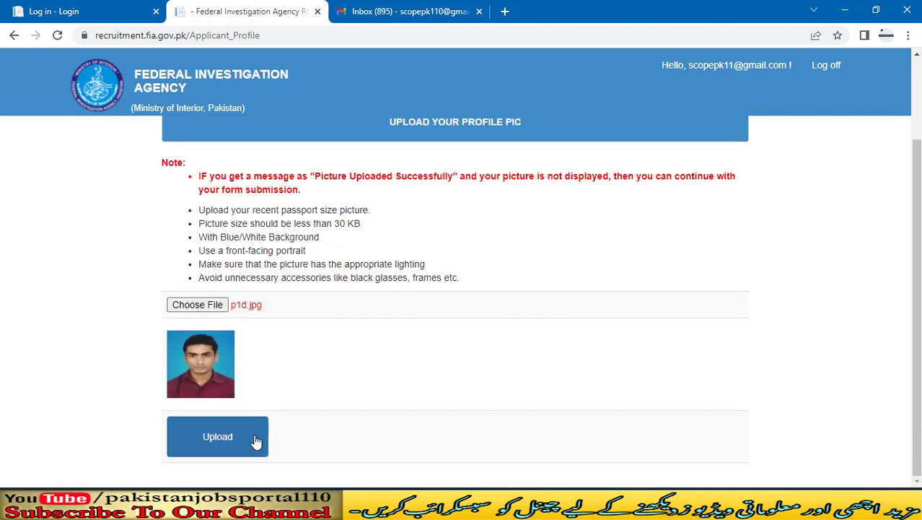
Step: Upload the p1d.jpg profile picture, confirm the success message, then open Education and Experience
click(254, 438)
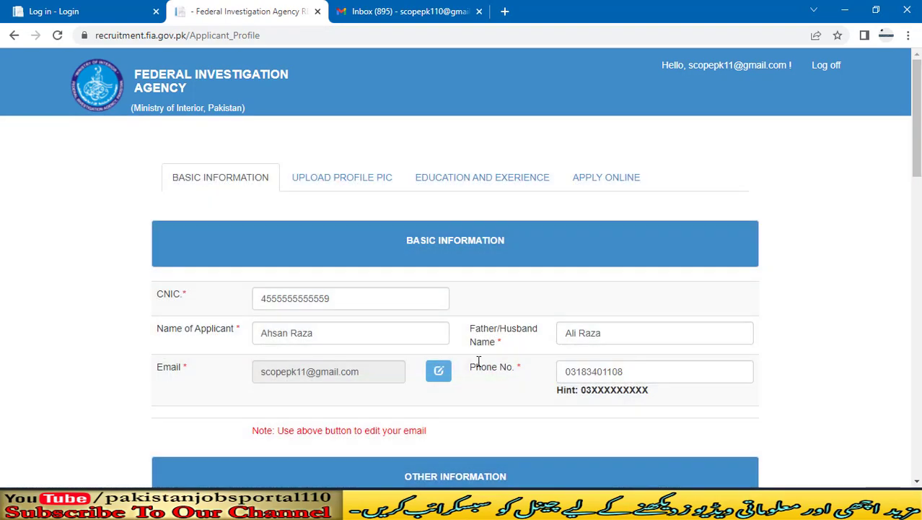
click(342, 178)
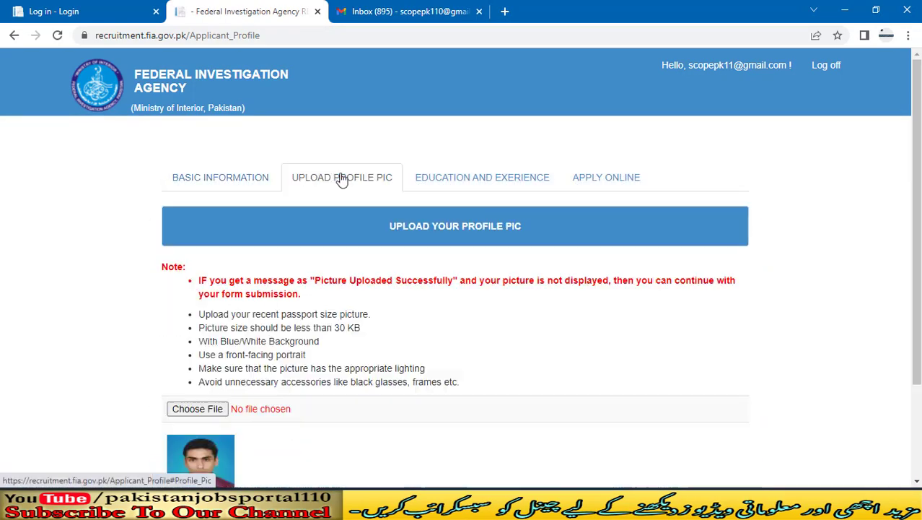
scroll(288, 288, down, 3)
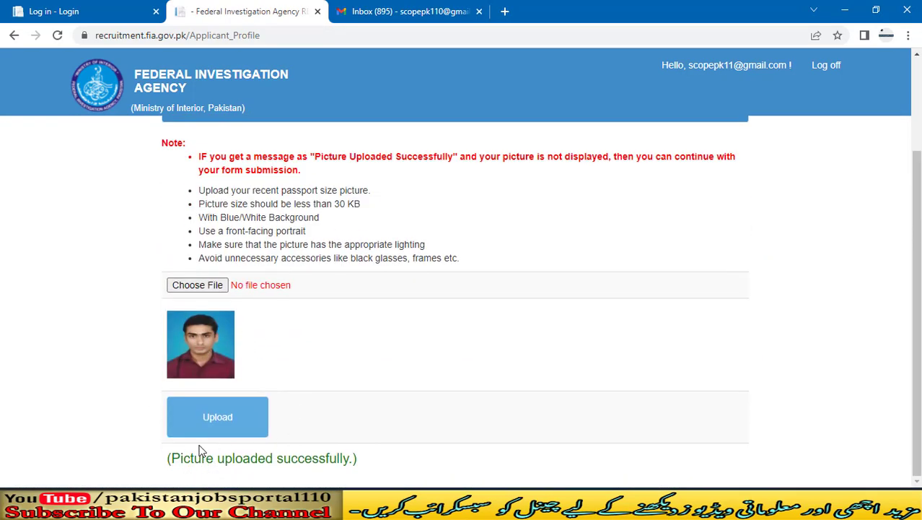
drag(181, 462, 336, 464)
click(379, 472)
scroll(422, 385, up, 3)
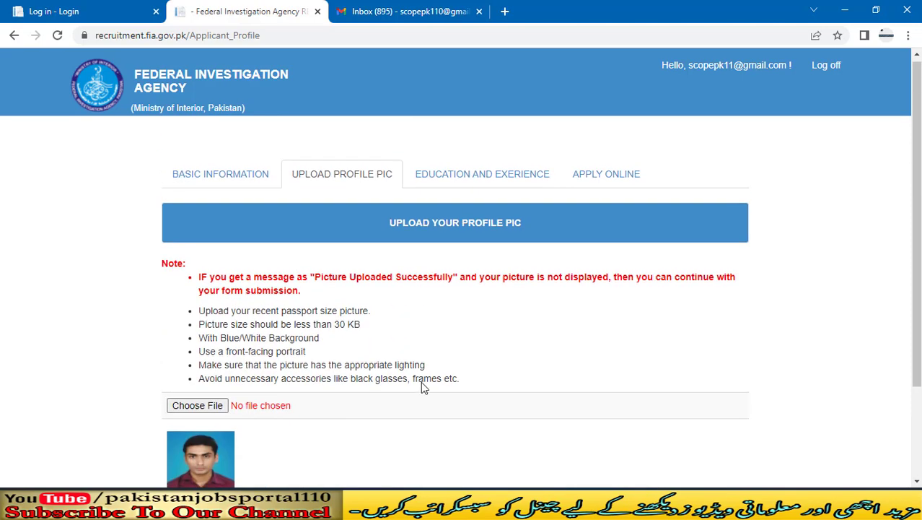
click(497, 186)
scroll(455, 283, down, 2)
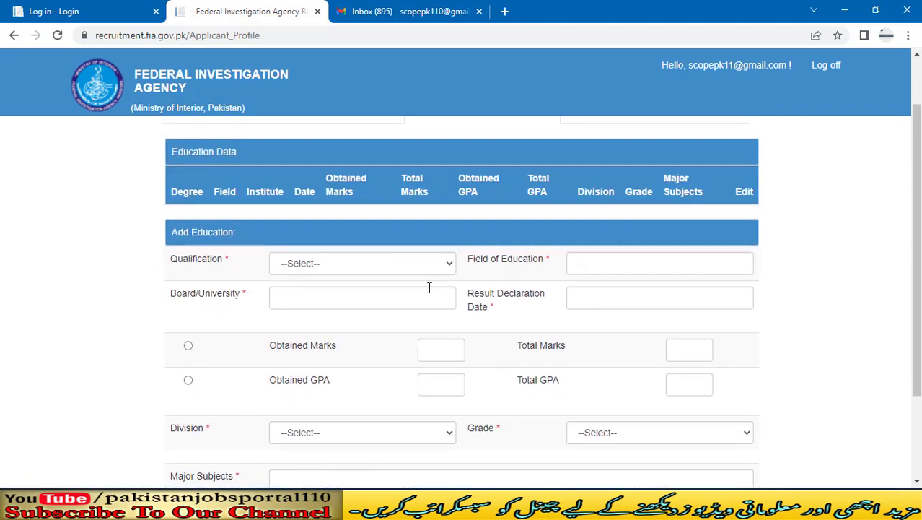
Step: Keep Matric as the qualification and check the Science field and BISE Sukkur board entries
scroll(85, 277, up, 1)
scroll(85, 277, down, 1)
scroll(84, 277, up, 1)
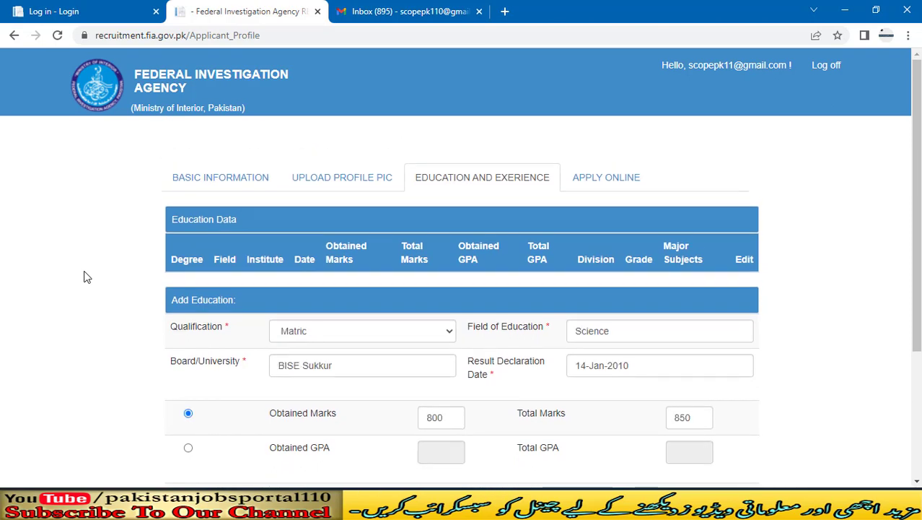
scroll(80, 275, down, 1)
scroll(37, 260, down, 1)
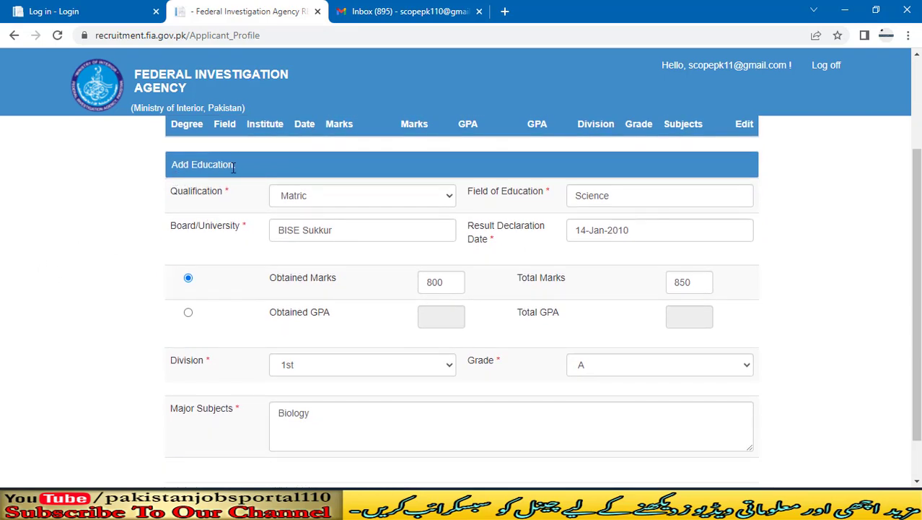
scroll(232, 166, down, 1)
click(368, 151)
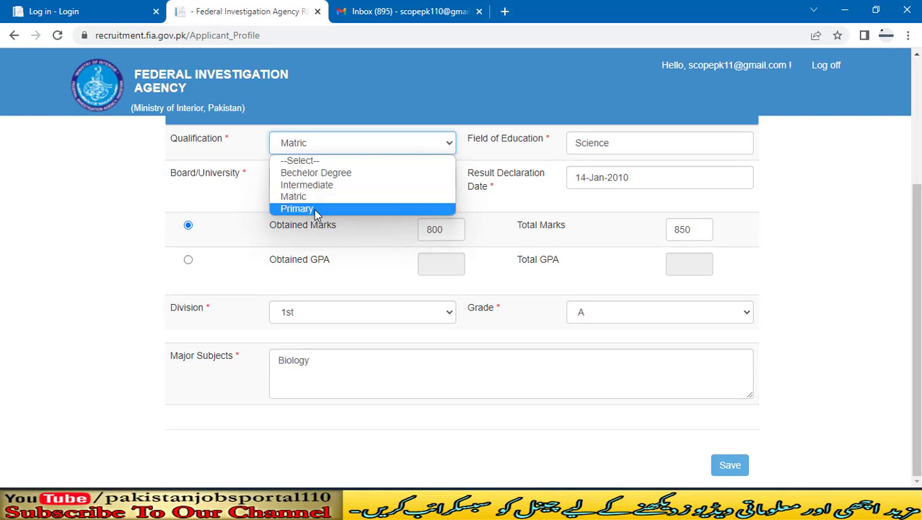
click(122, 188)
scroll(86, 242, up, 1)
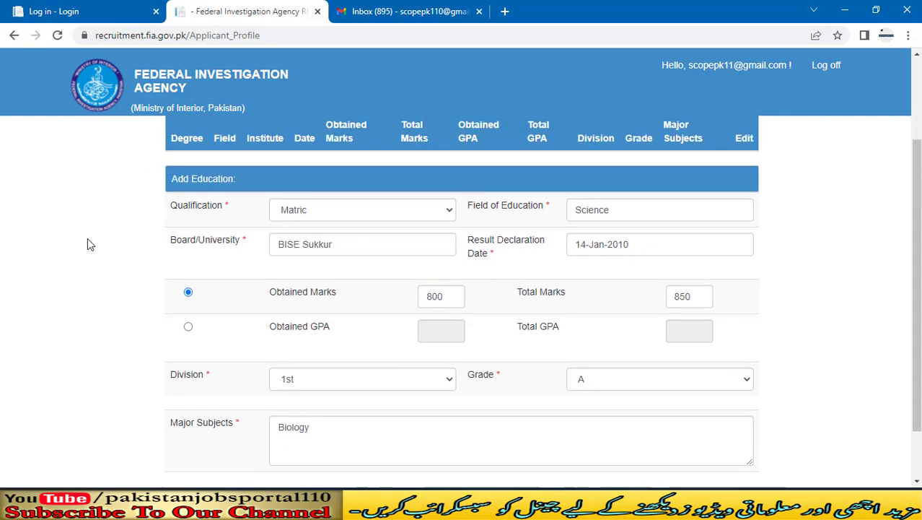
click(342, 216)
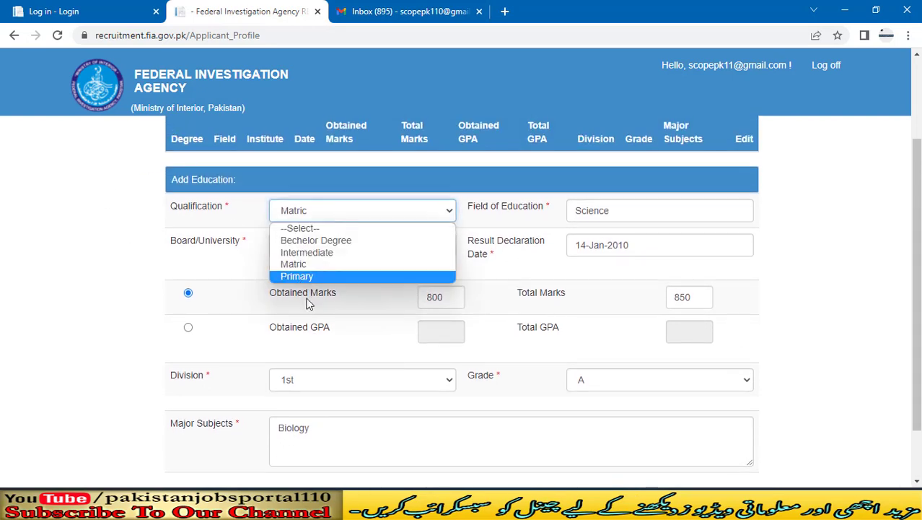
click(875, 226)
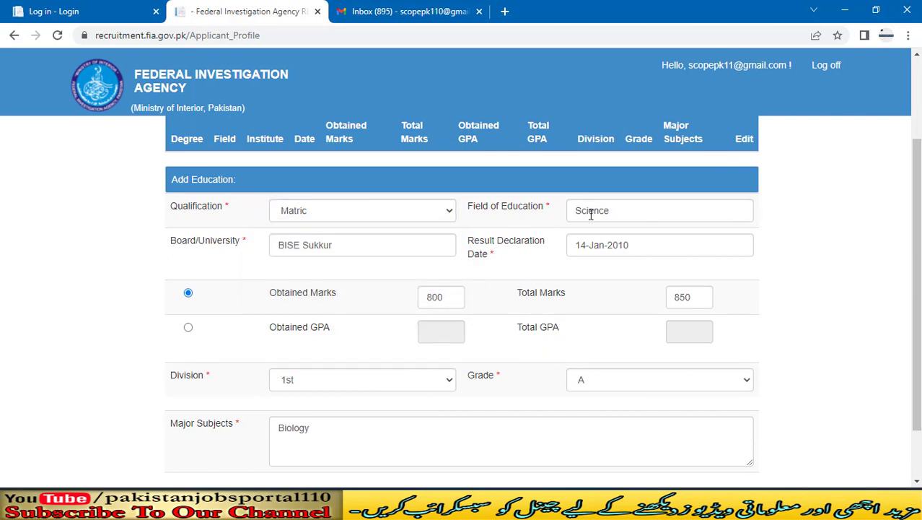
click(630, 210)
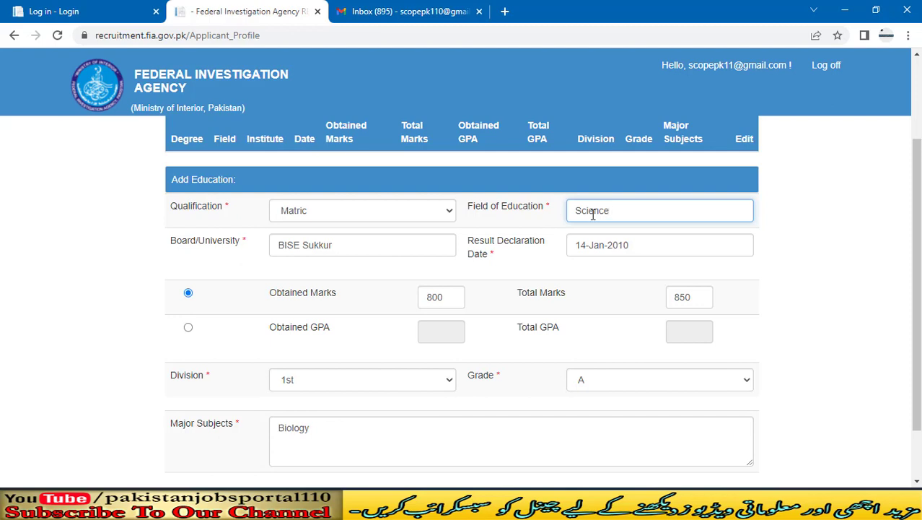
click(352, 245)
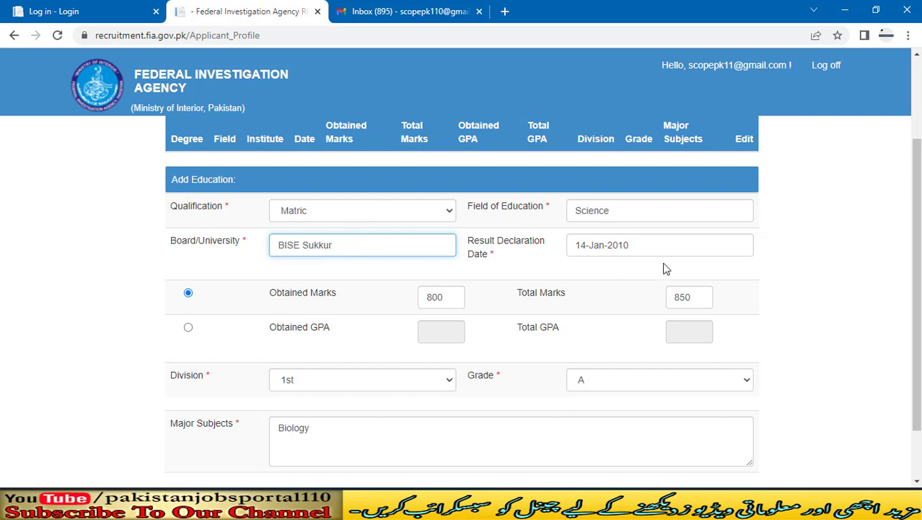
Step: Confirm division 1st, grade A and Biology major subjects for the Matric record
scroll(637, 254, down, 1)
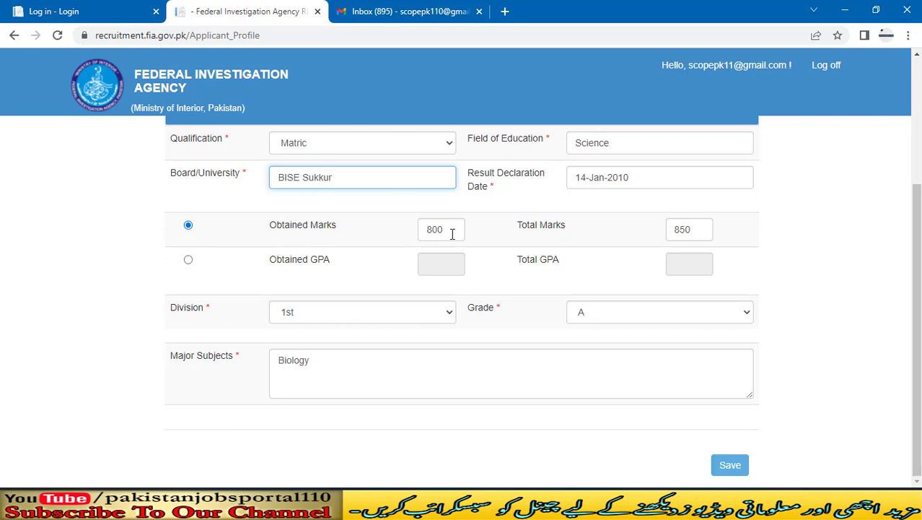
scroll(453, 234, up, 1)
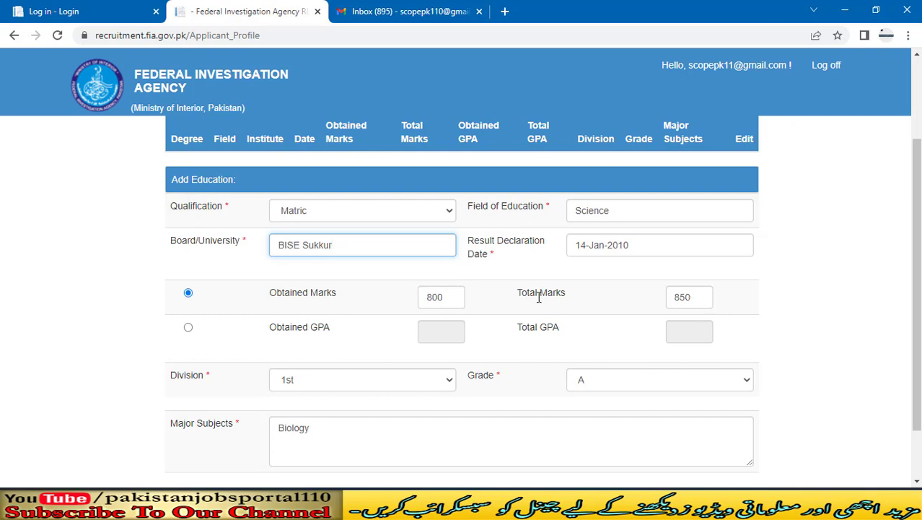
scroll(539, 301, down, 1)
click(381, 314)
click(381, 318)
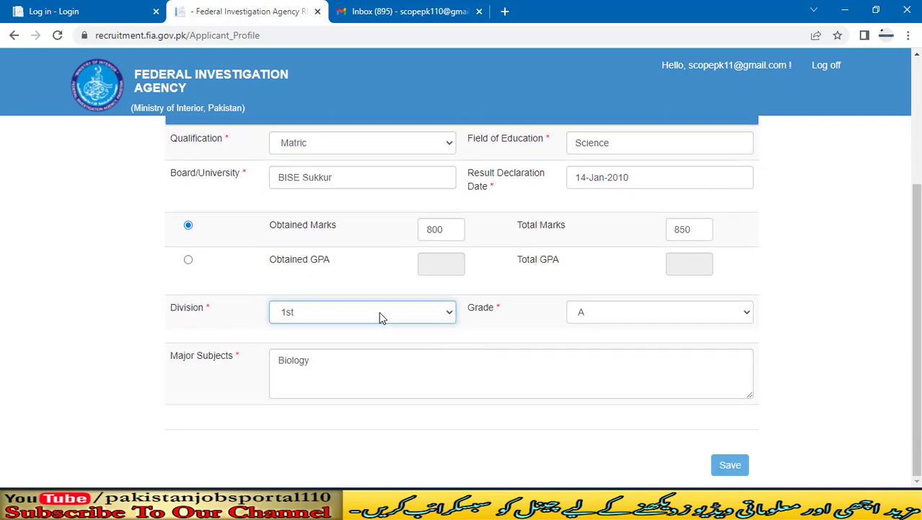
click(725, 321)
click(725, 321)
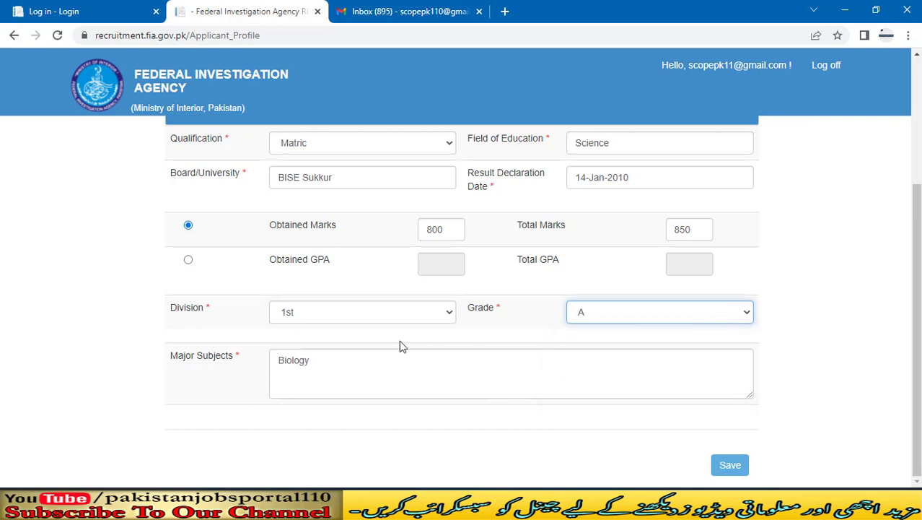
click(340, 357)
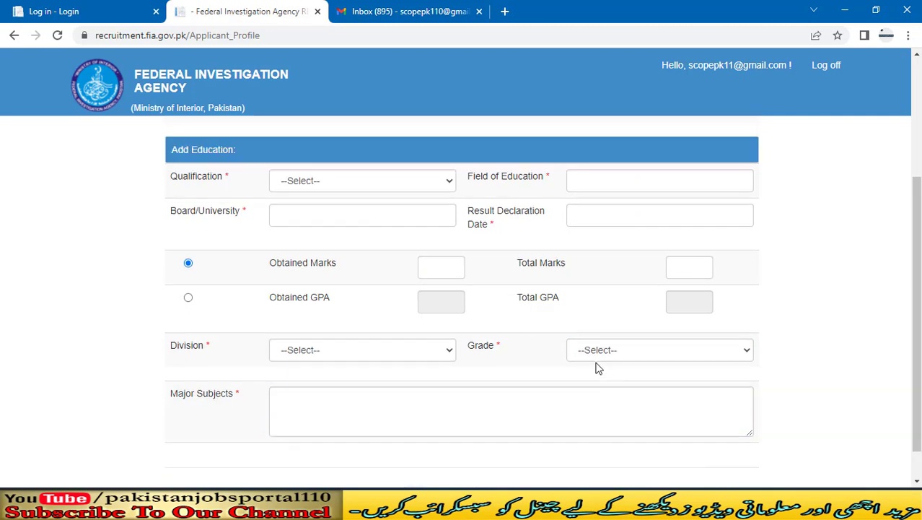
scroll(531, 342, up, 1)
Step: Choose Intermediate qualification with field 'Pri M' and board BISE Sukkur
scroll(535, 346, down, 2)
scroll(537, 345, up, 4)
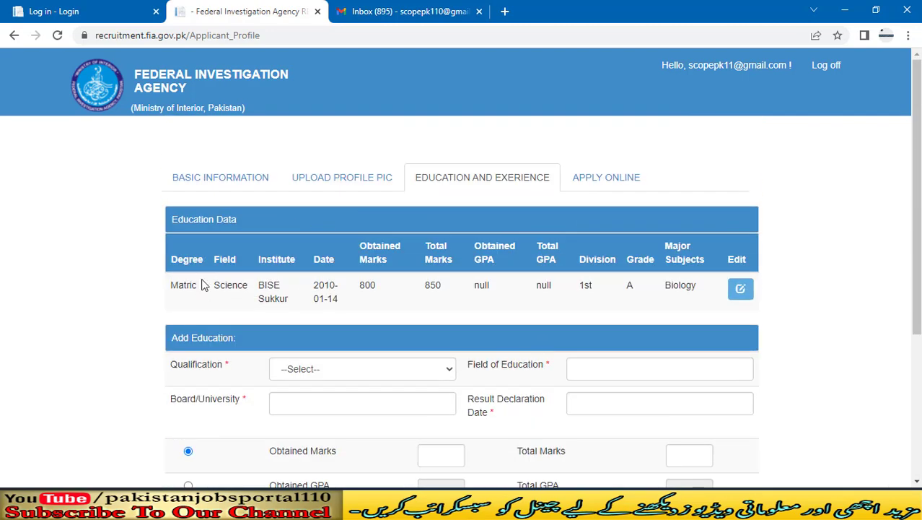
scroll(671, 303, down, 2)
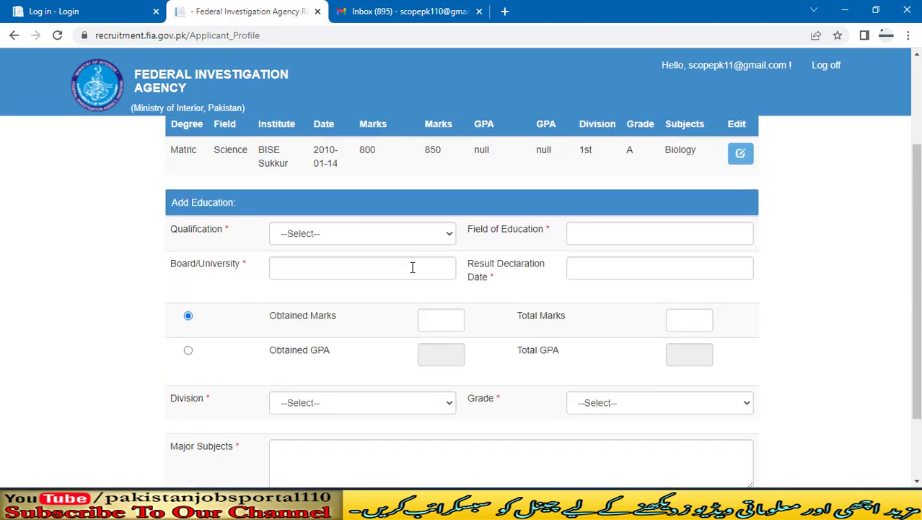
click(350, 236)
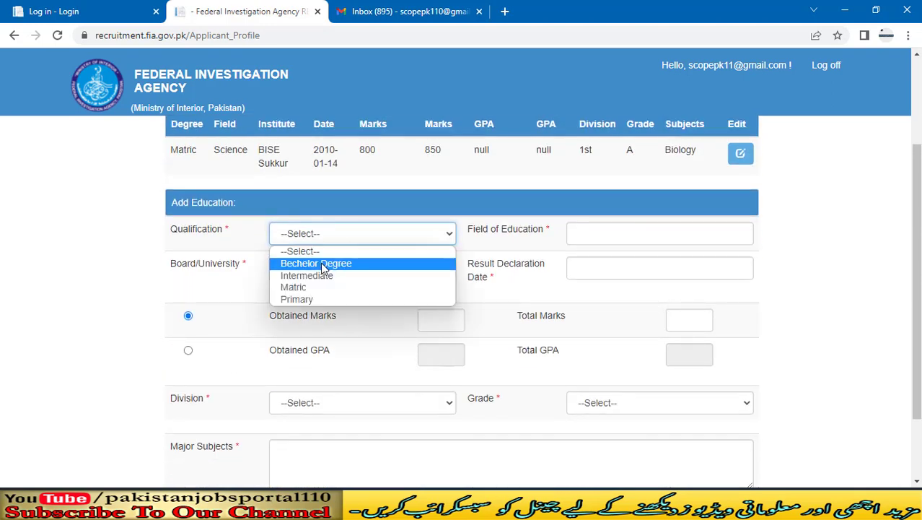
click(323, 276)
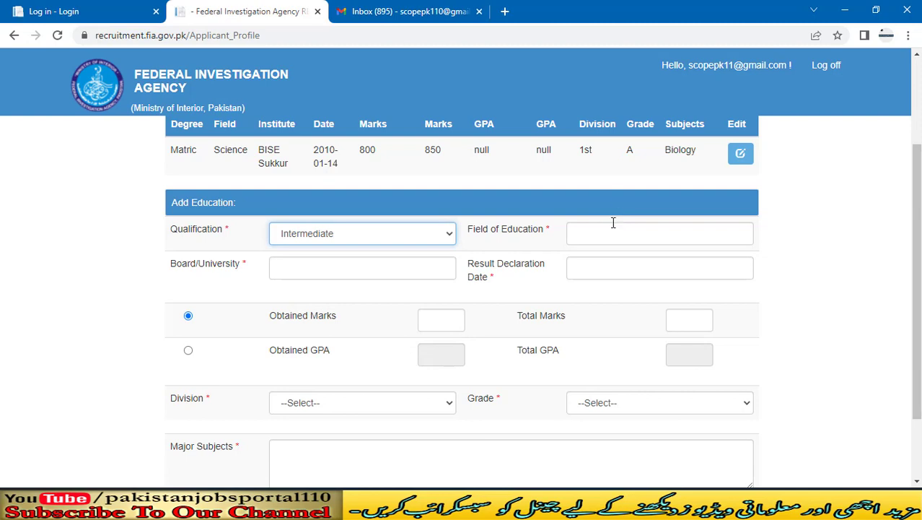
click(617, 233)
scroll(664, 229, down, 1)
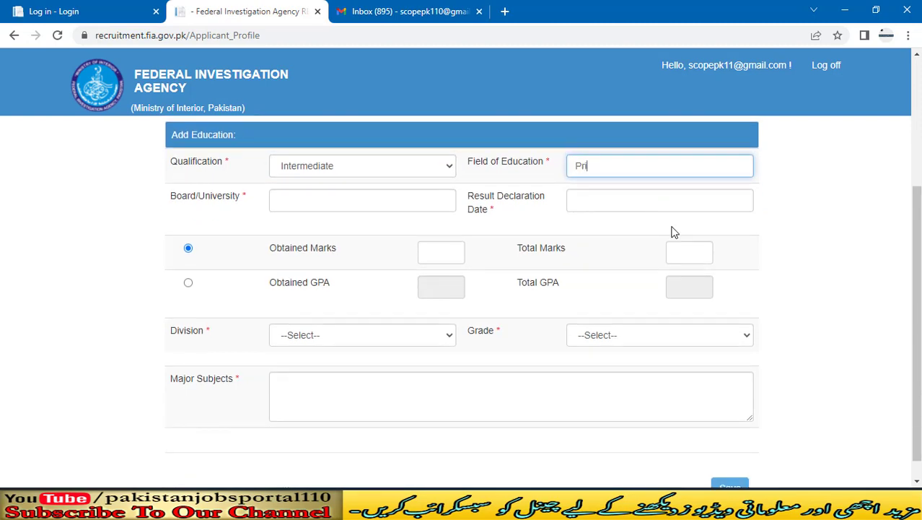
text(Pri Medical)
click(295, 205)
text(B)
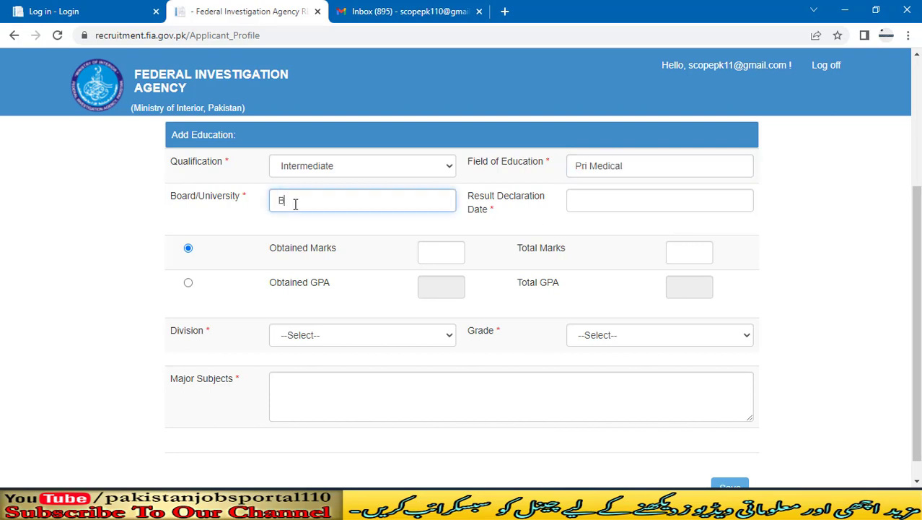
text(ISE Sukkur)
key(Tab)
Step: Set the result declaration date to 27-Mar-2003
click(622, 226)
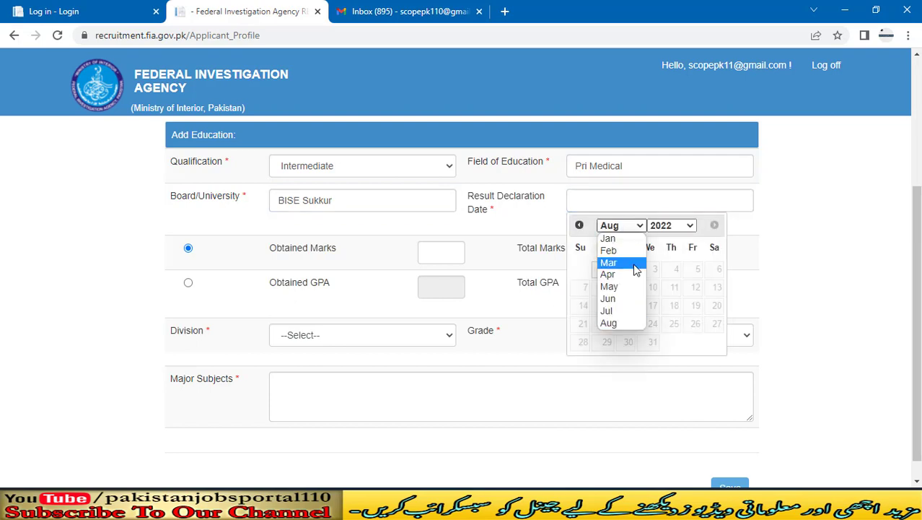
click(635, 270)
click(671, 226)
click(668, 311)
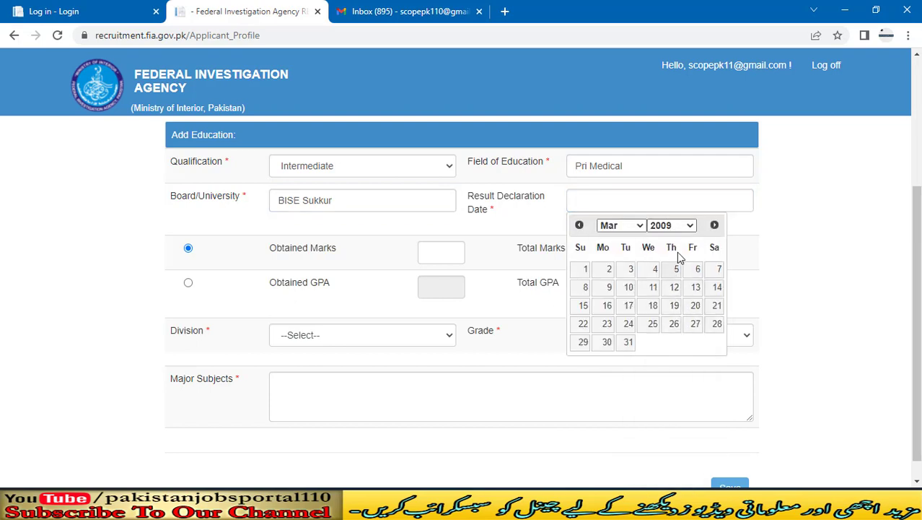
click(671, 226)
click(669, 407)
click(674, 342)
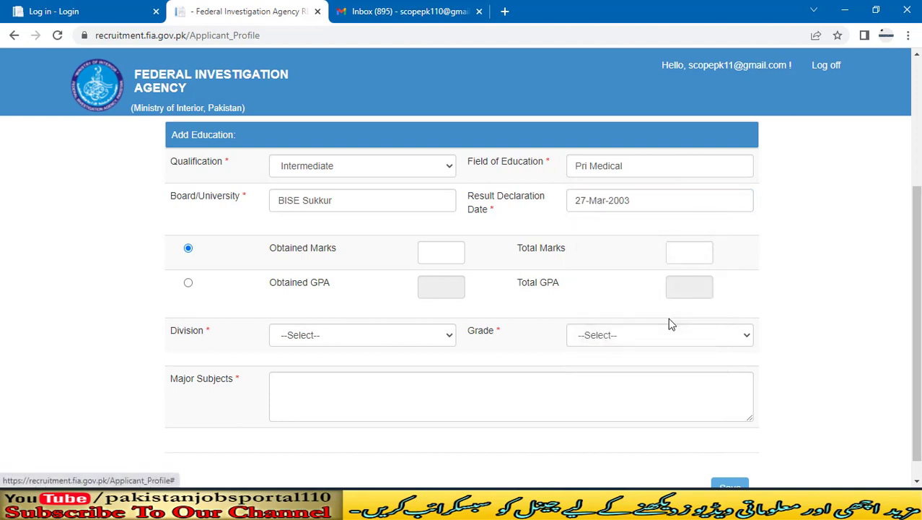
Step: Enter marks 900 of 1100, division 1st, grade A, Medical subjects, and save the record
click(439, 258)
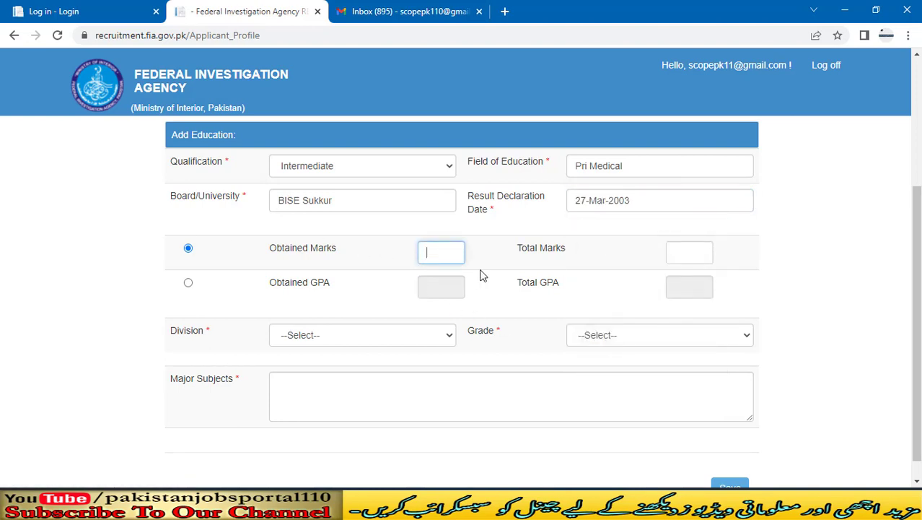
key(Tab)
text(1)
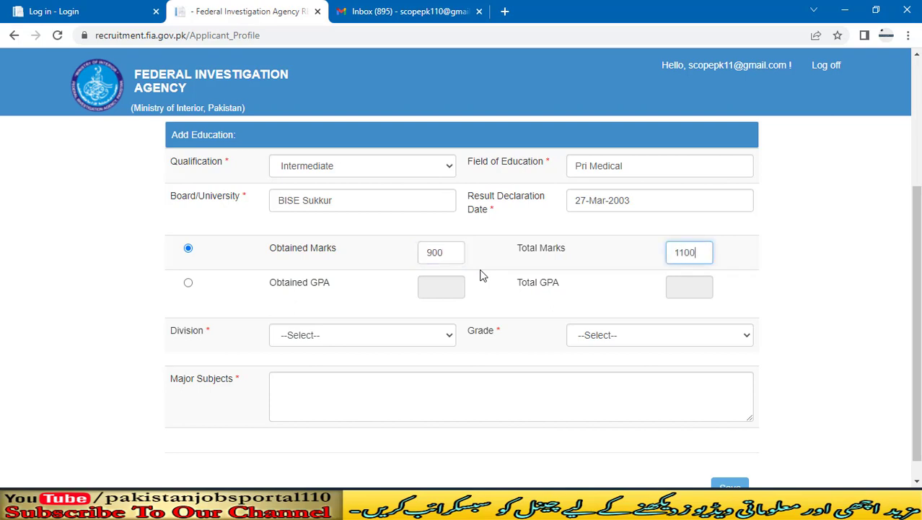
scroll(490, 289, down, 1)
click(360, 311)
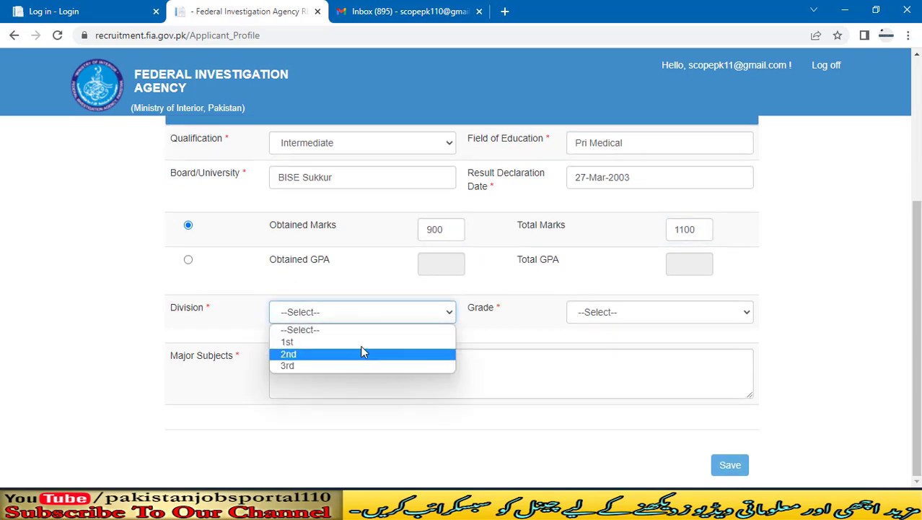
click(360, 341)
click(737, 312)
click(650, 339)
click(517, 363)
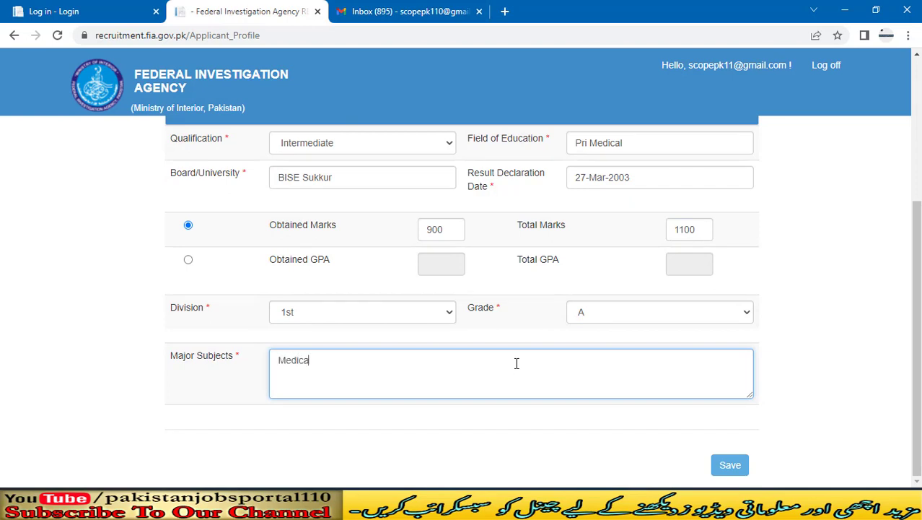
click(728, 464)
scroll(334, 308, up, 3)
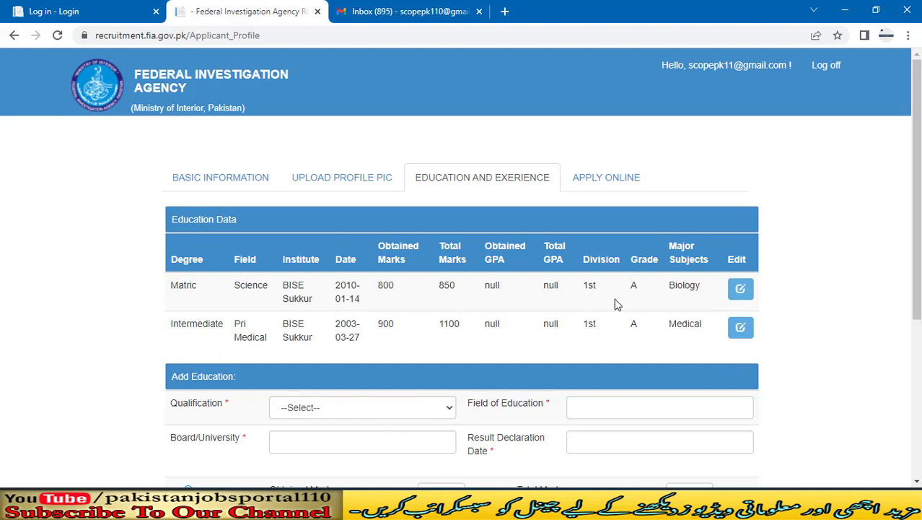
Step: Enter a Bachelor Degree in Bachelors of Commerce from Sukkur IBA University
scroll(617, 303, down, 2)
click(377, 273)
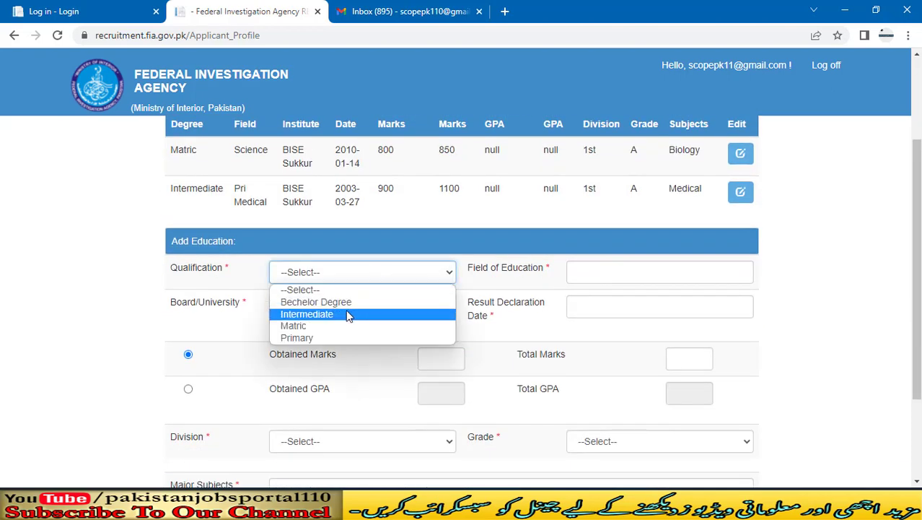
click(339, 302)
click(741, 264)
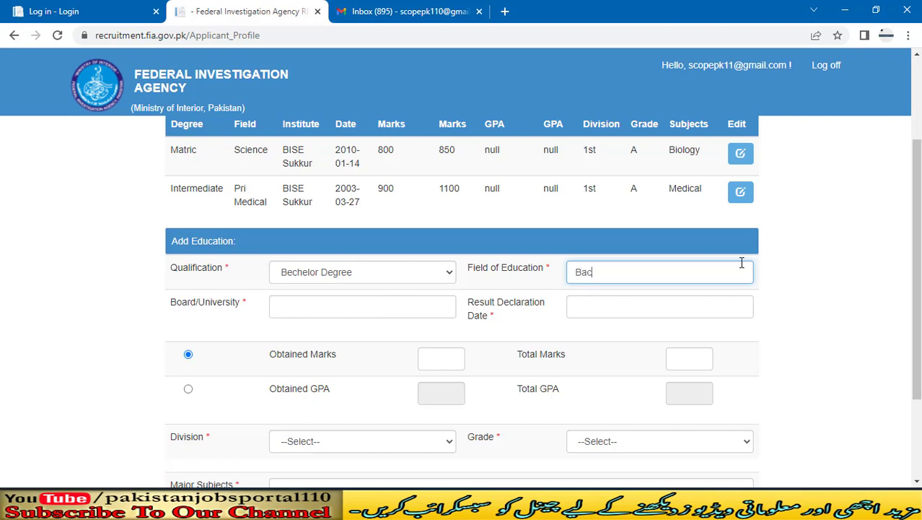
text(Bachelors of Commerce)
key(Tab)
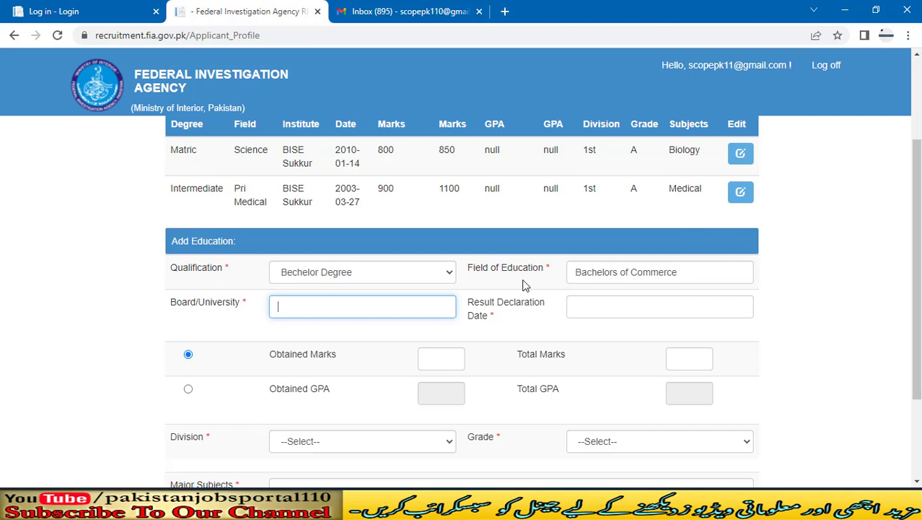
text(Sukkur IBA University)
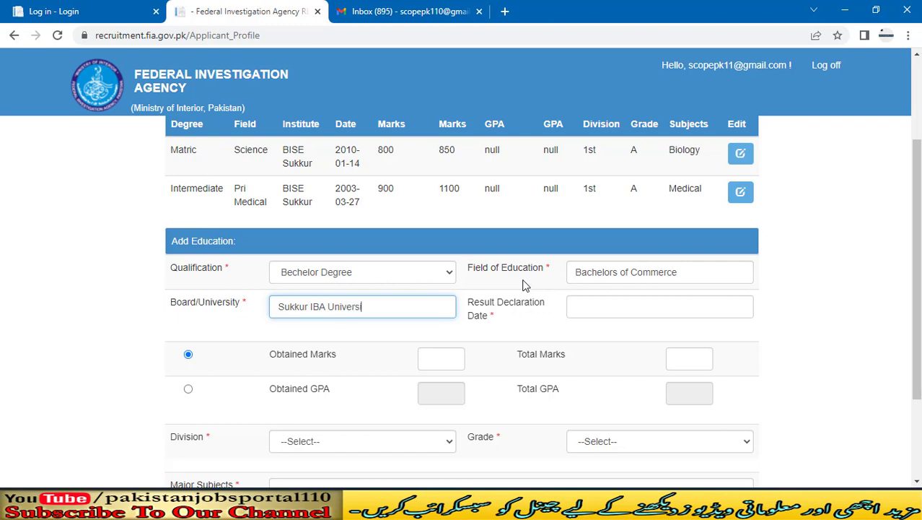
key(Tab)
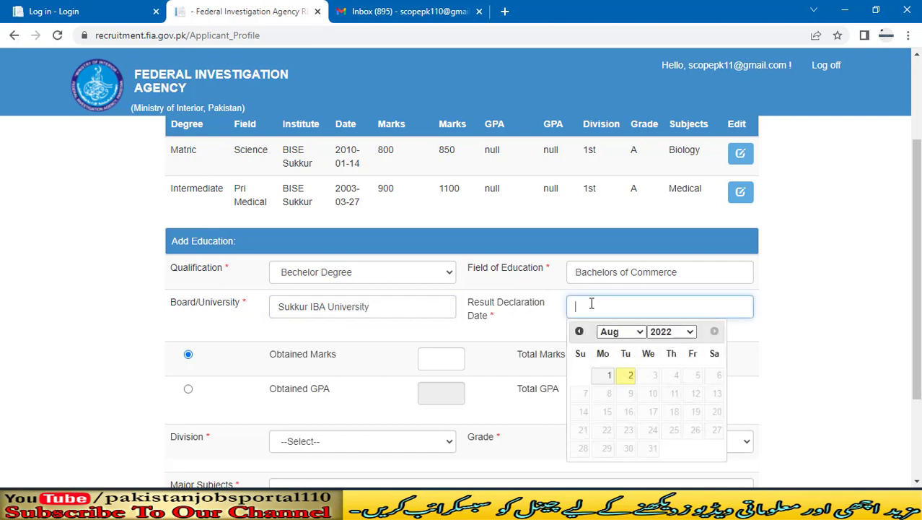
Step: Set the result date to 13 July 2022 and record the result as GPA 3.50 out of 4
click(621, 331)
click(626, 410)
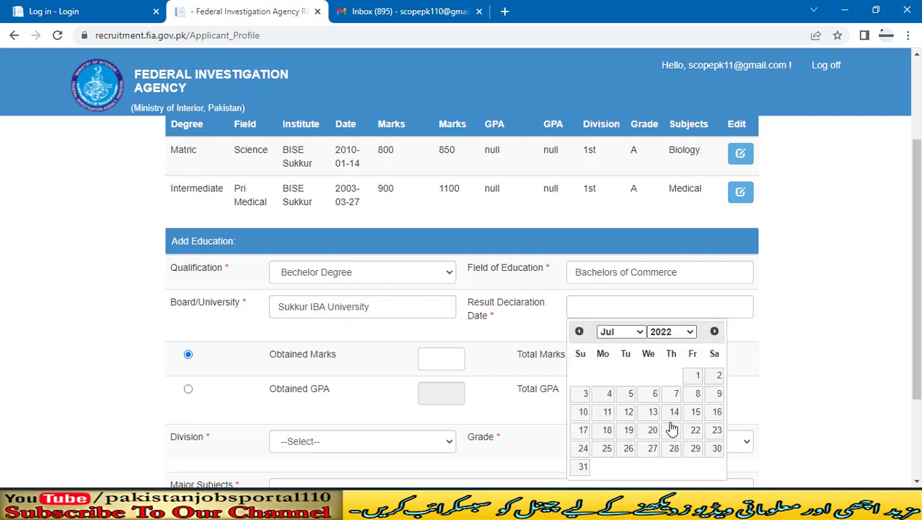
click(653, 411)
scroll(449, 355, down, 1)
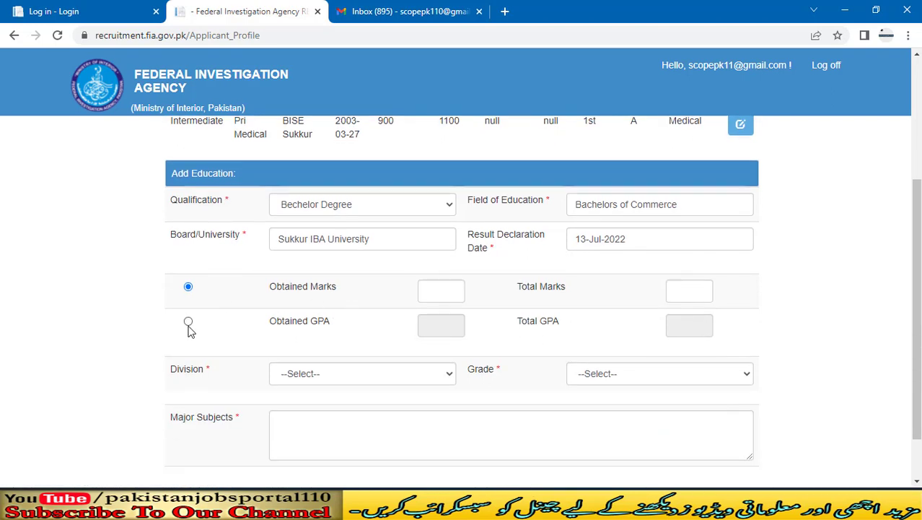
click(189, 321)
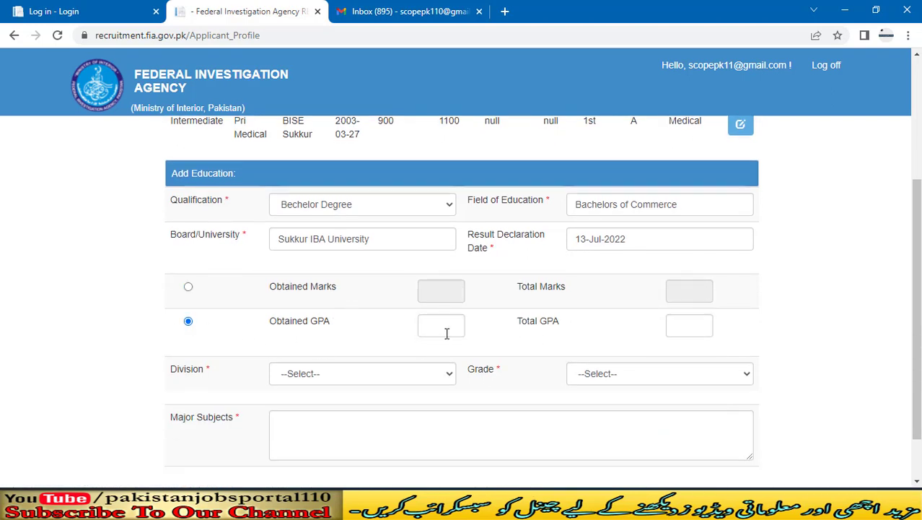
click(450, 329)
key(Tab)
Step: Choose 1st division, grade A and major subjects 'Commer', then save the degree entry
scroll(462, 325, down, 1)
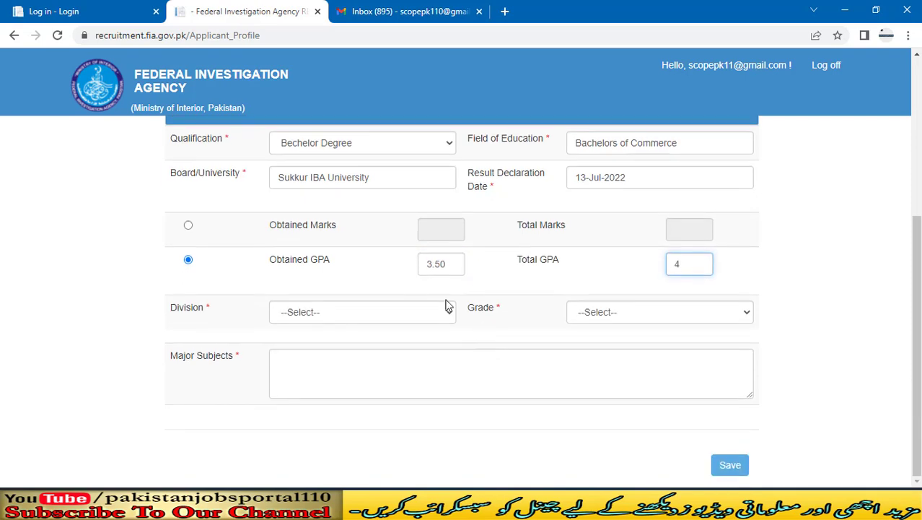
click(378, 315)
click(336, 342)
click(617, 315)
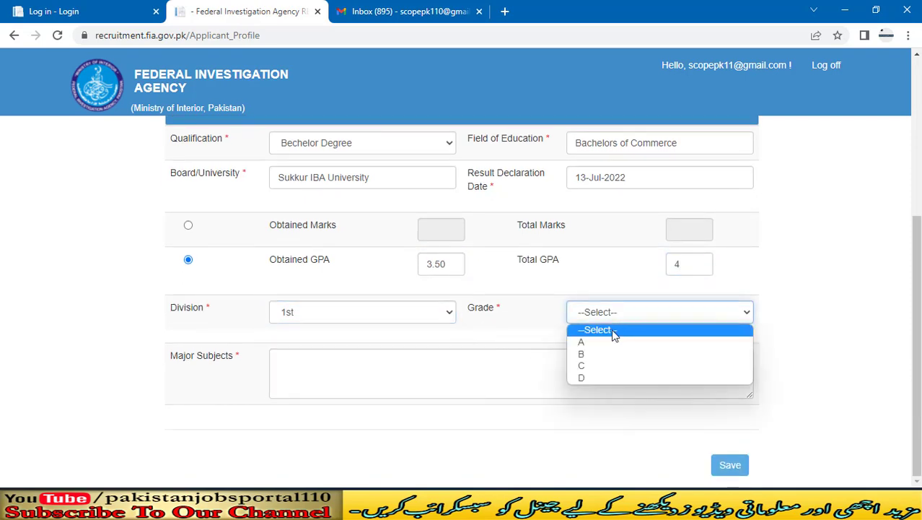
click(593, 344)
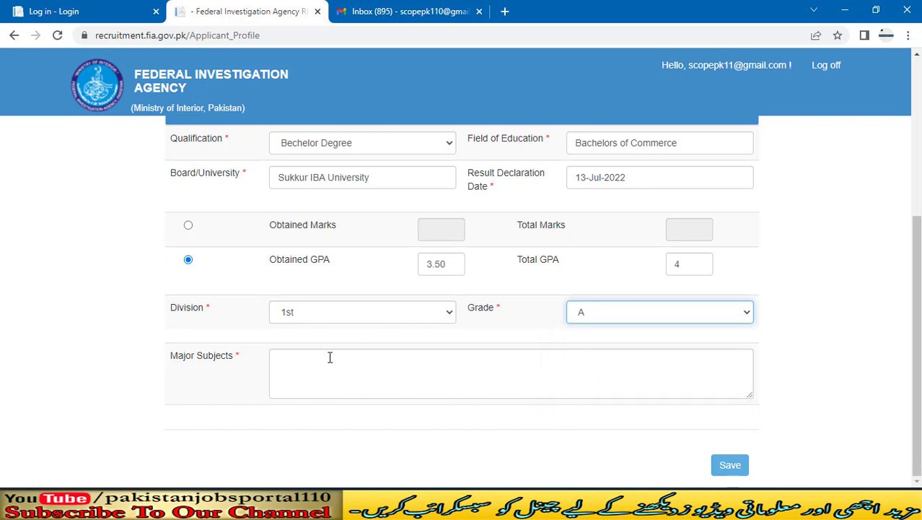
click(560, 361)
text(Commerce)
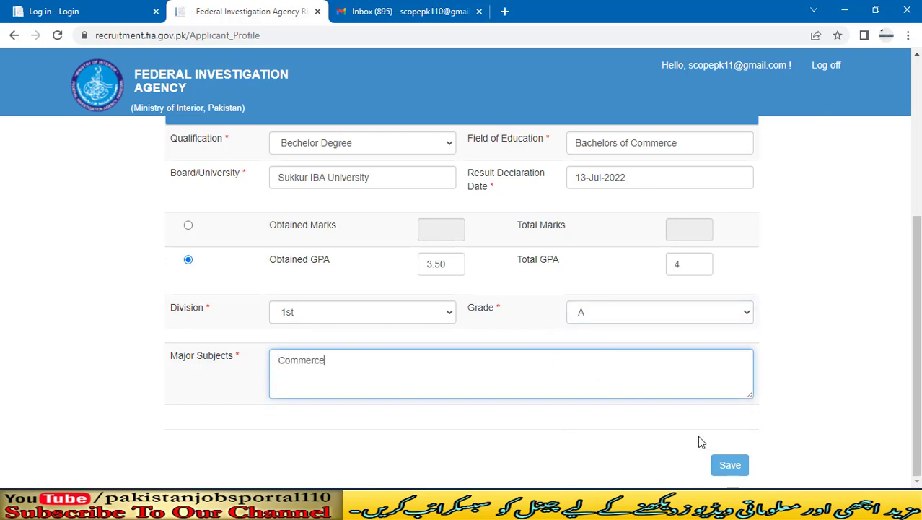
click(730, 464)
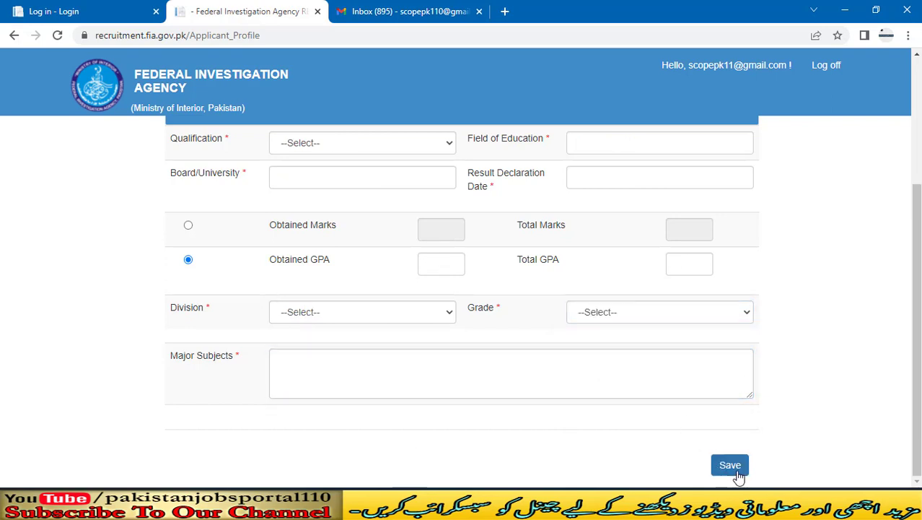
scroll(635, 311, up, 3)
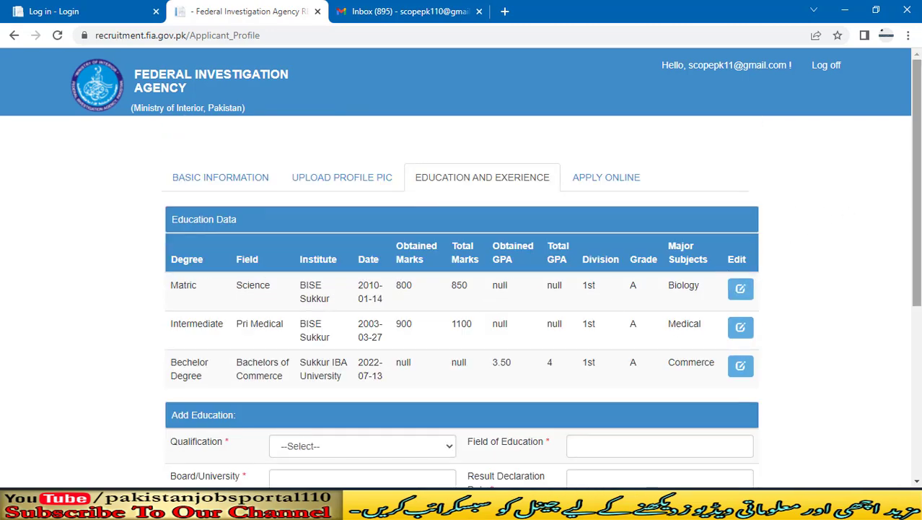
drag(915, 222, 915, 392)
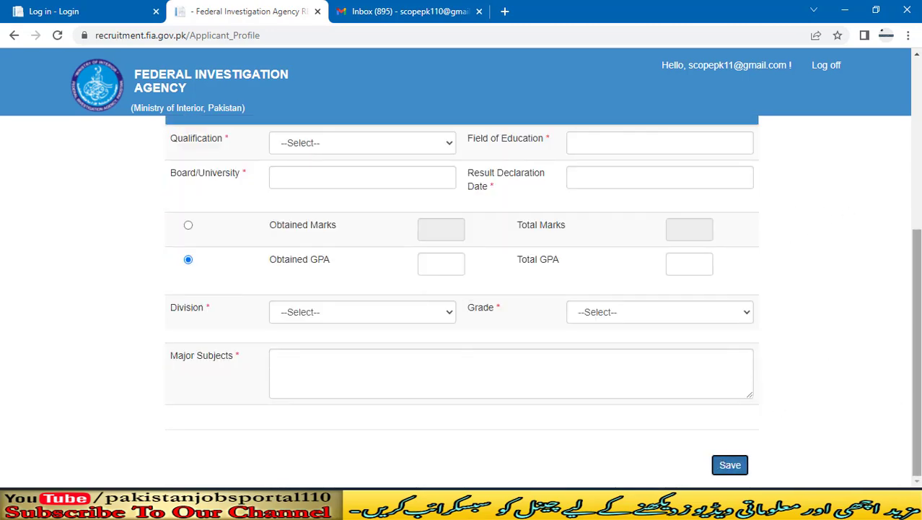
drag(916, 309, 916, 137)
Step: Review the posts open for application, noting the maximum ages: 33 for Assistant, 30 for Sub Inspector
click(576, 181)
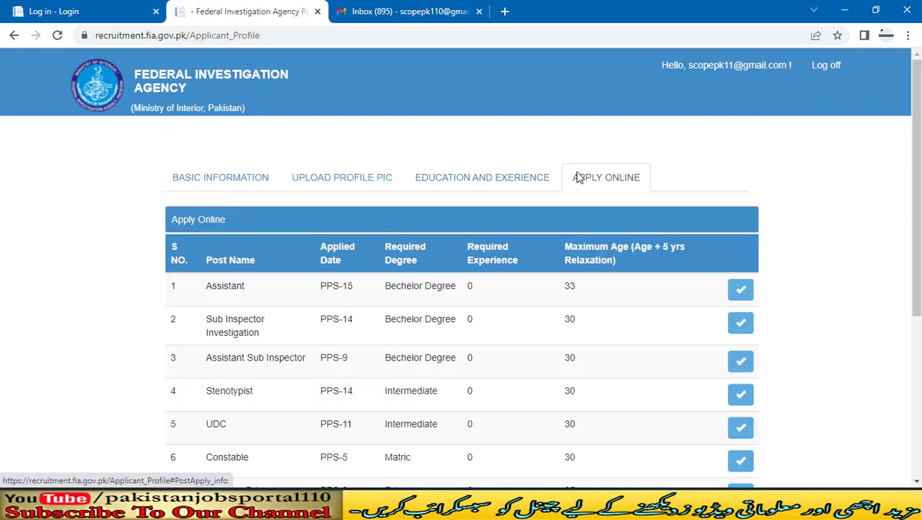
scroll(577, 178, down, 2)
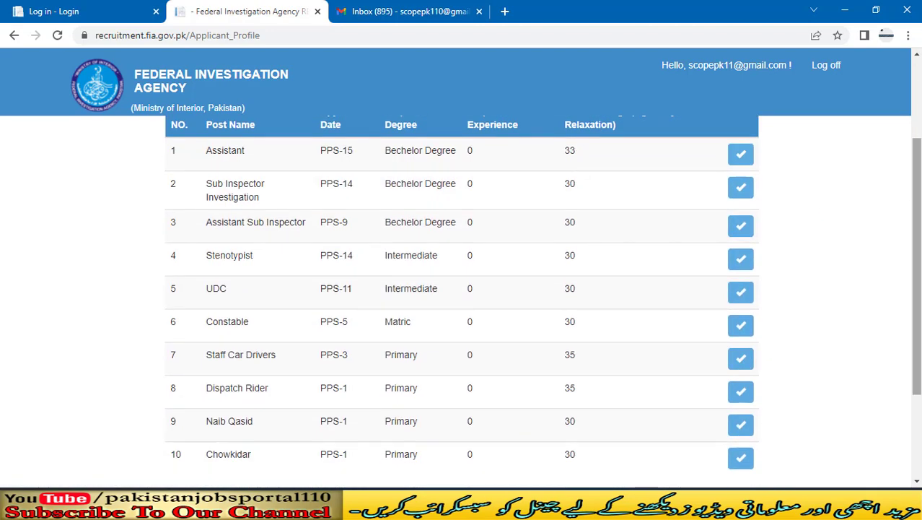
scroll(462, 289, down, 2)
scroll(461, 289, up, 1)
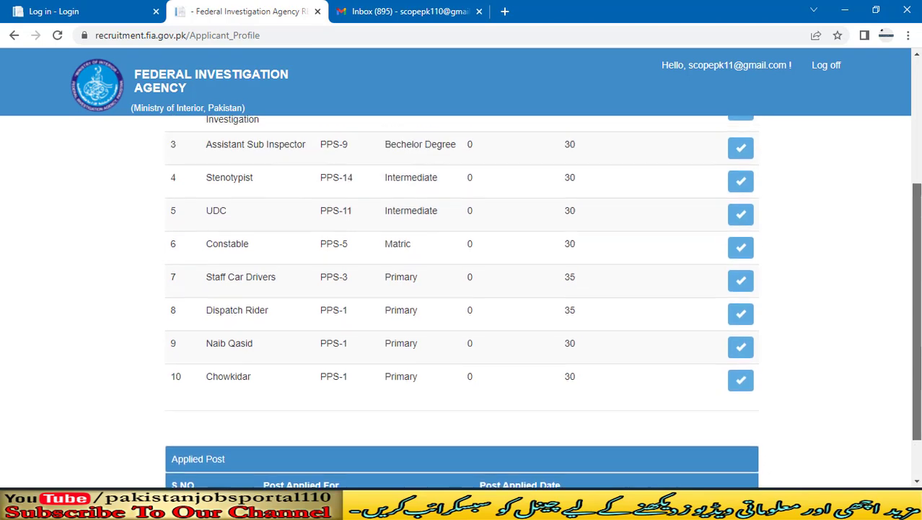
scroll(462, 302, up, 1)
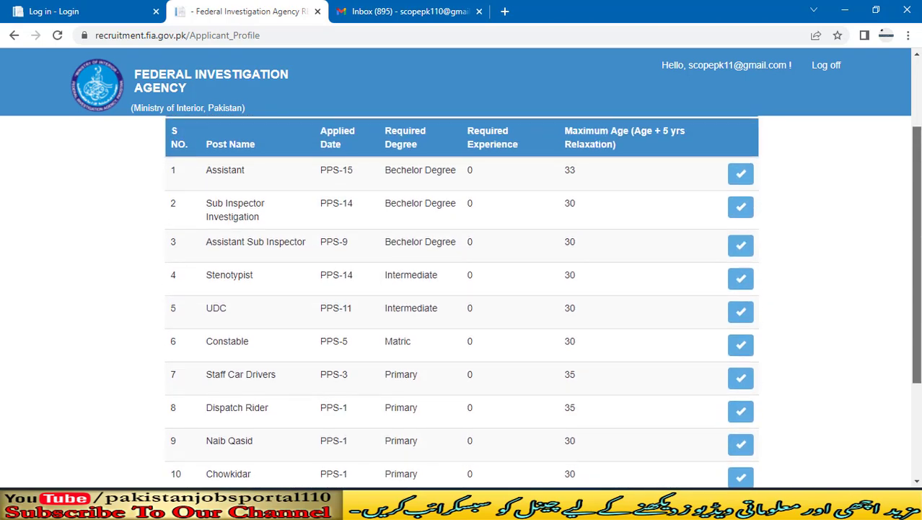
drag(919, 175, 919, 169)
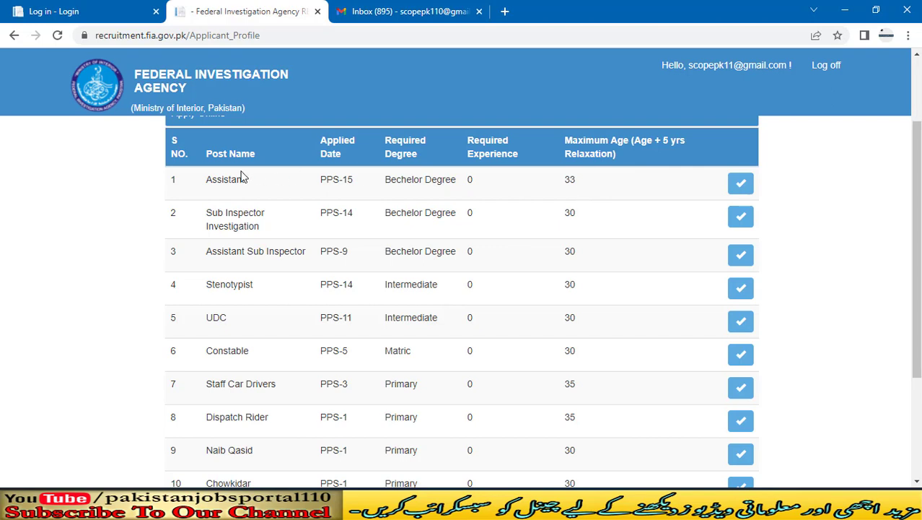
drag(585, 190, 554, 186)
drag(574, 210, 562, 218)
scroll(596, 222, down, 3)
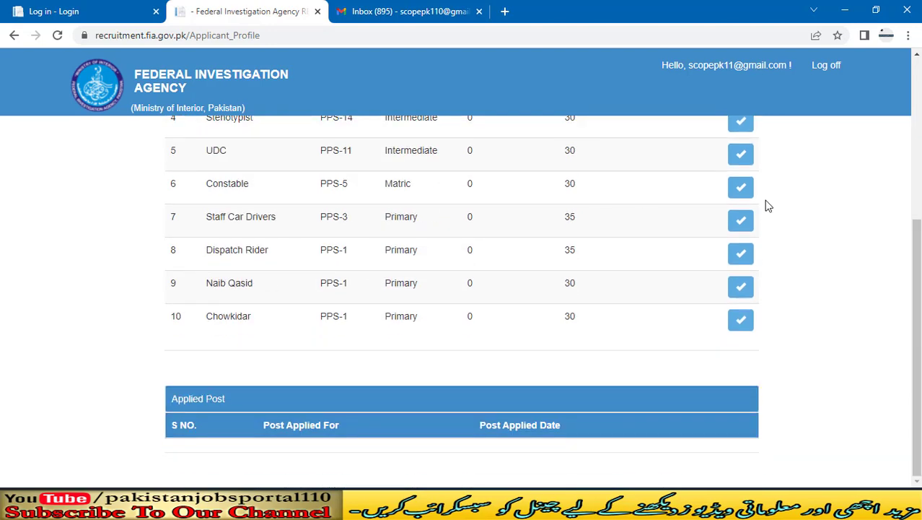
scroll(779, 251, up, 3)
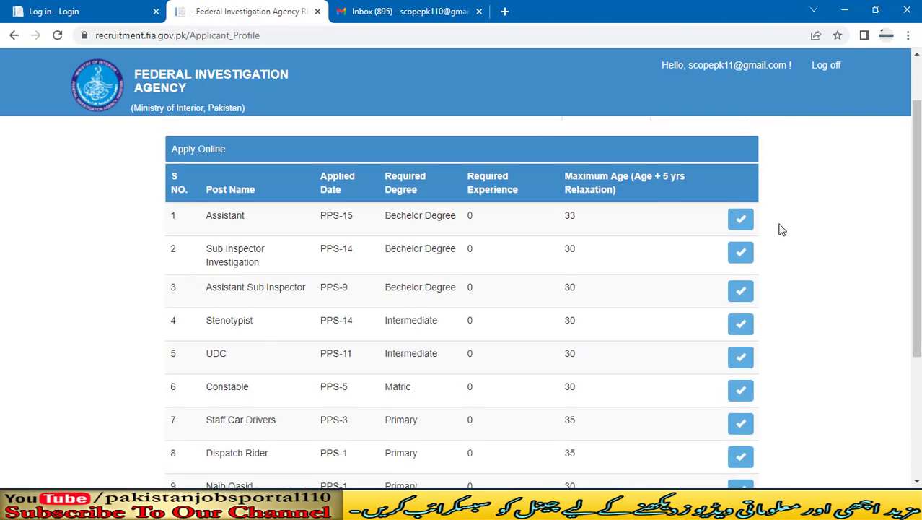
Step: Apply for Sub Inspector Investigation and check its Applied Post entry, dated 2022-08-02
click(739, 256)
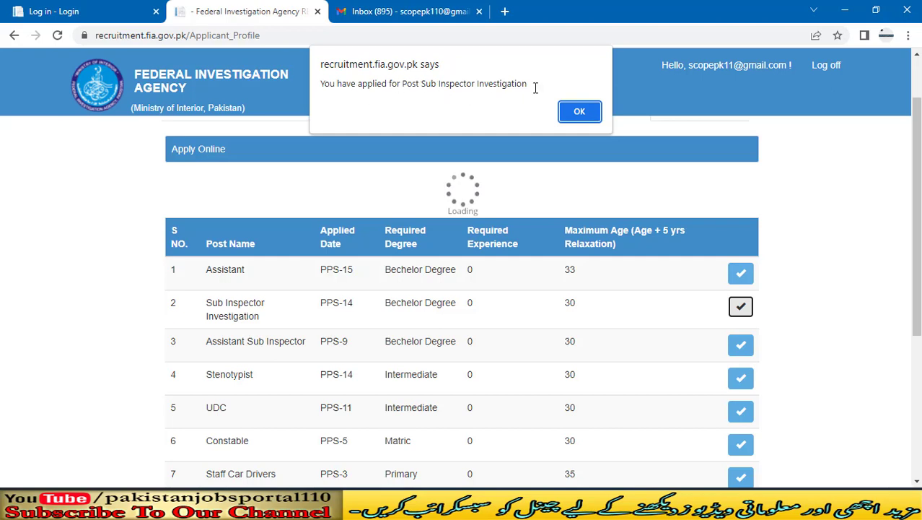
click(574, 112)
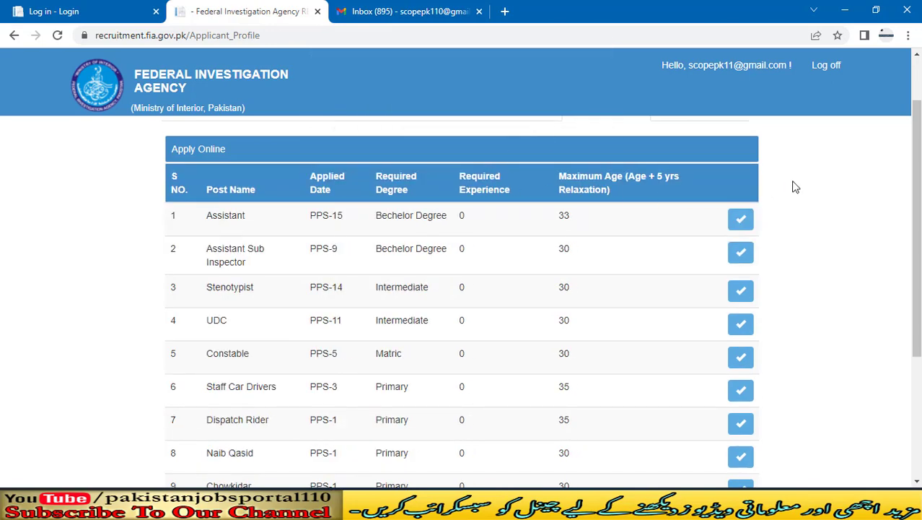
scroll(800, 231, down, 3)
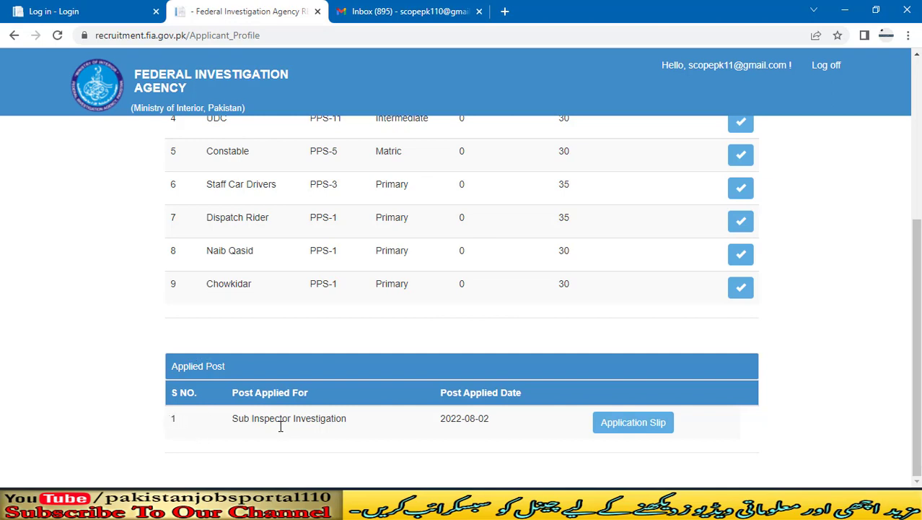
drag(362, 426, 216, 427)
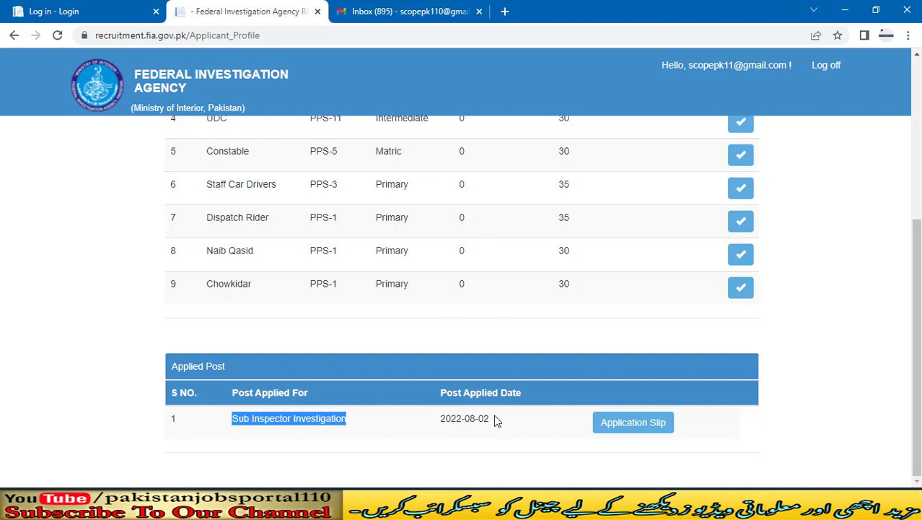
drag(497, 421, 436, 430)
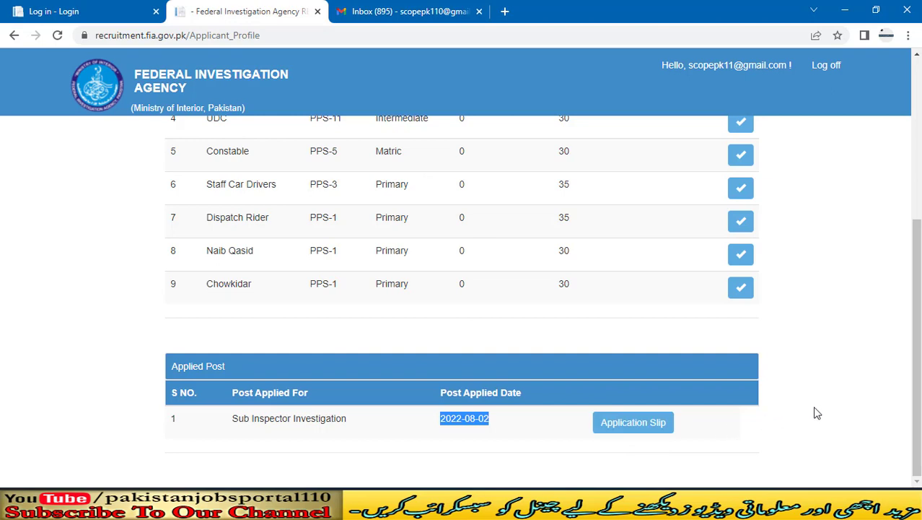
drag(918, 365, 918, 283)
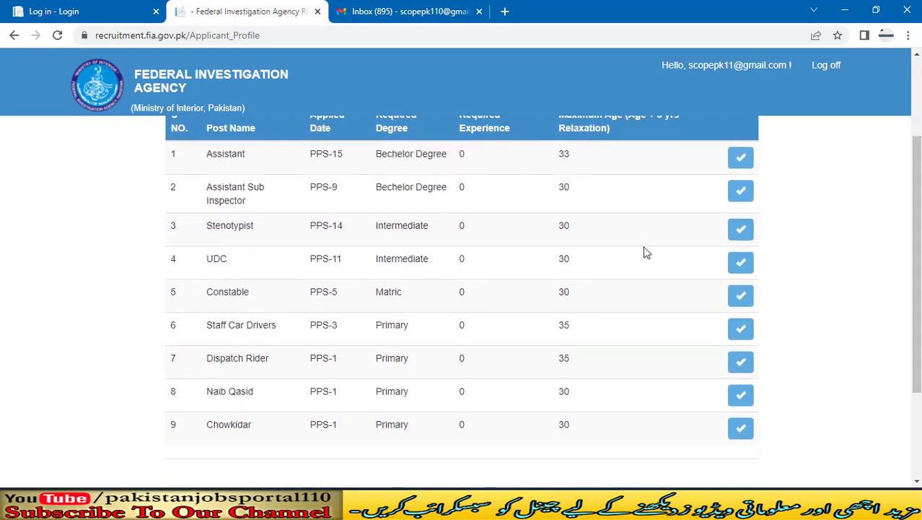
Step: Apply for the Constable and Assistant posts, confirming each application
click(742, 297)
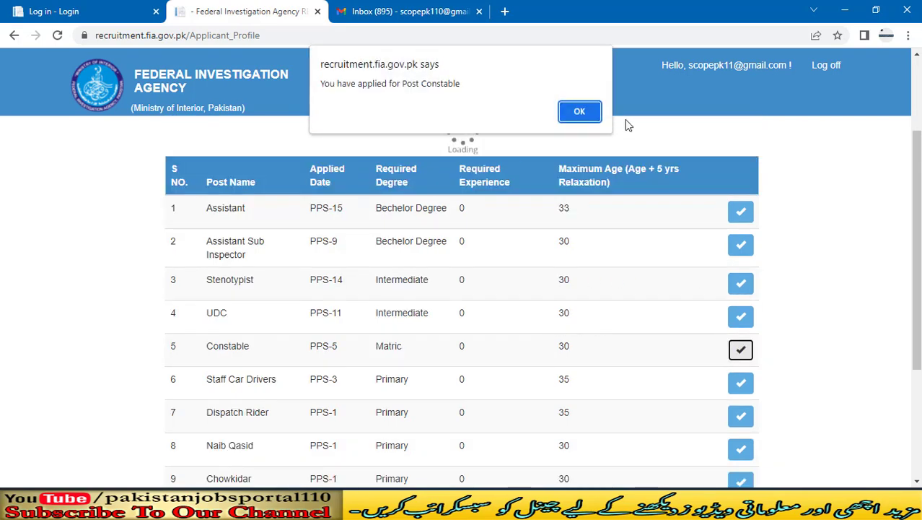
click(584, 111)
mouse_move(917, 265)
mouse_down()
mouse_move(917, 345)
mouse_move(917, 270)
mouse_up()
scroll(782, 316, up, 1)
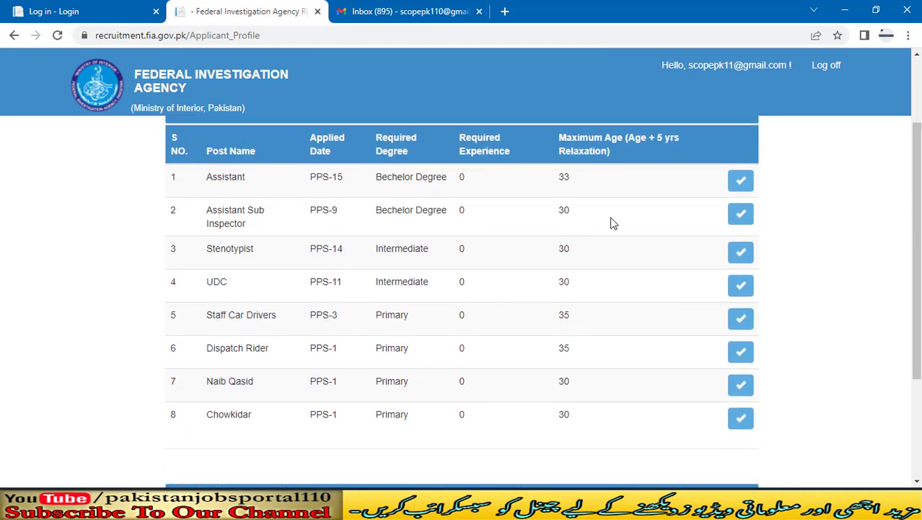
click(743, 187)
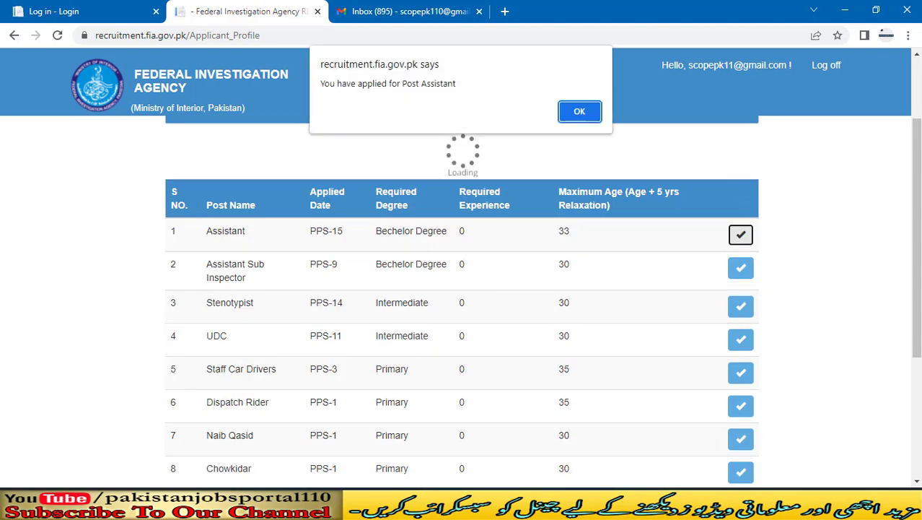
click(587, 116)
scroll(462, 289, down, 2)
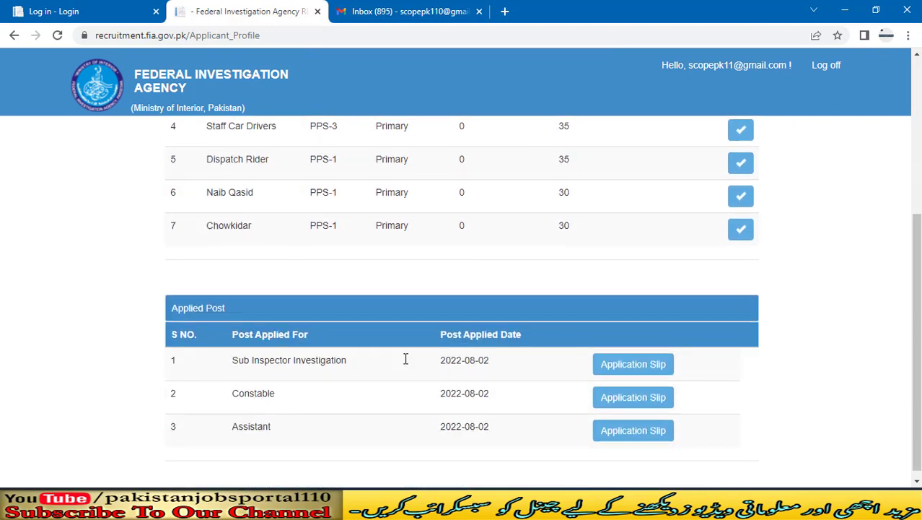
Step: Open the Sub Inspector Investigation application slip and review the application number and form sections
click(628, 372)
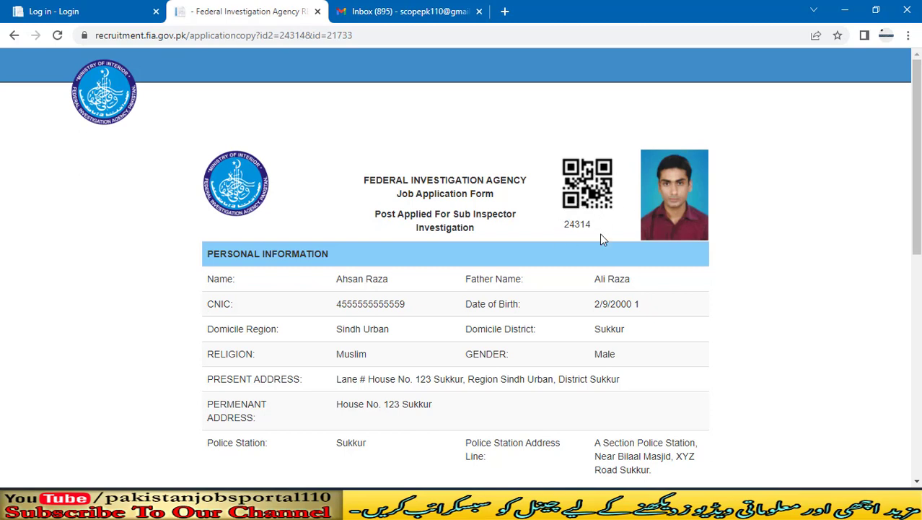
drag(591, 226, 561, 227)
click(885, 212)
drag(915, 176, 917, 197)
drag(914, 171, 859, 422)
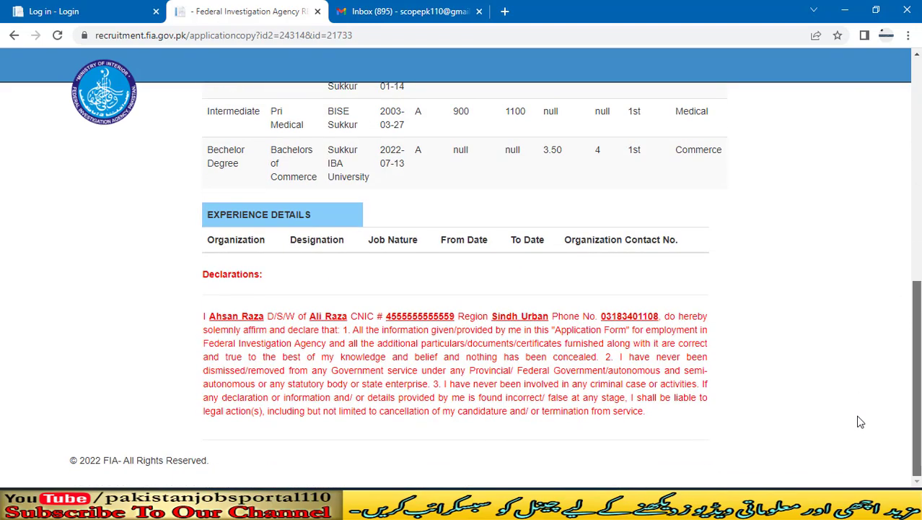
scroll(874, 361, up, 3)
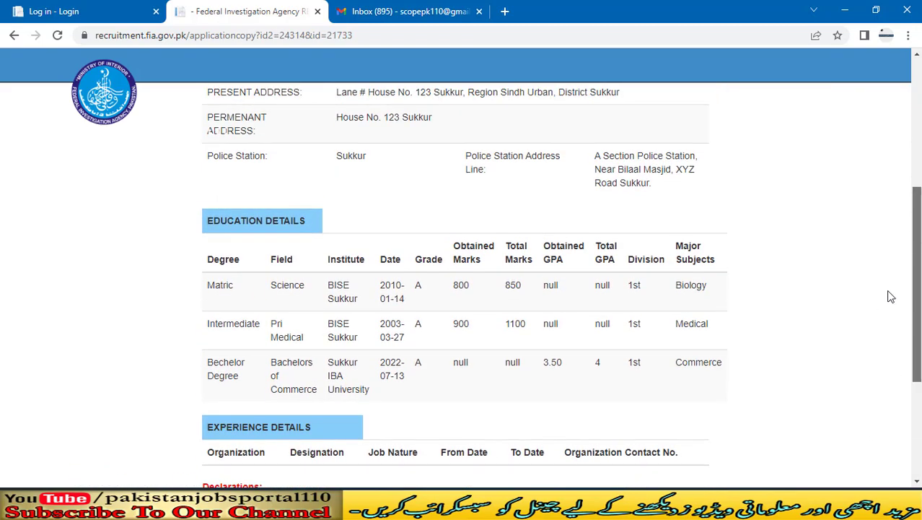
scroll(890, 294, up, 5)
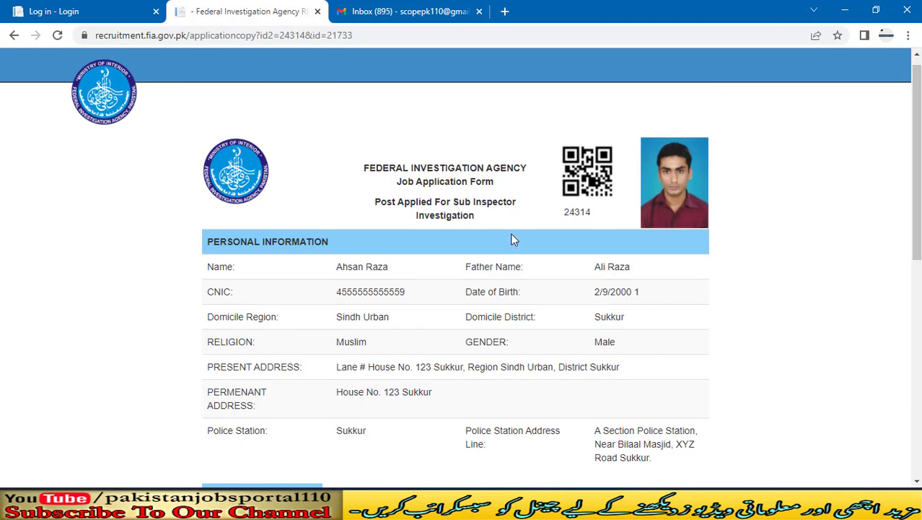
scroll(512, 238, down, 5)
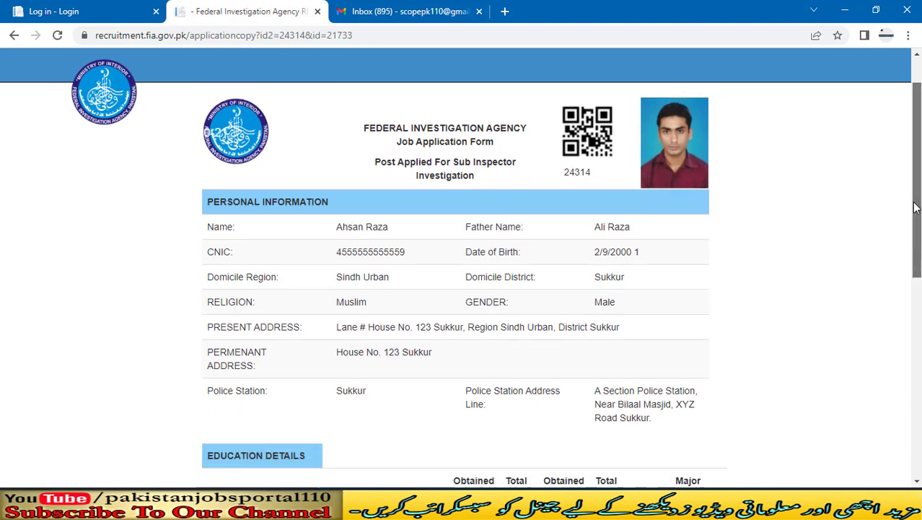
Step: Go back to the Applicant_Profile page and review its filled-in basic information
click(13, 35)
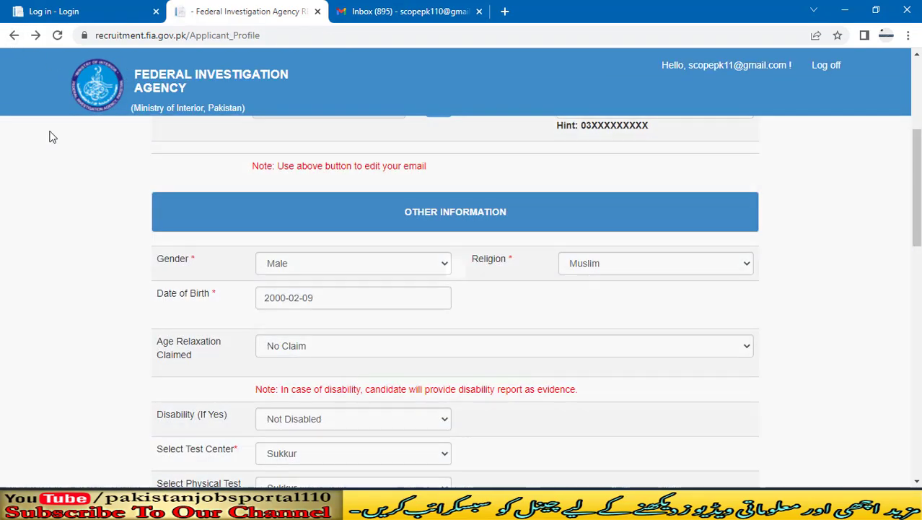
drag(917, 181, 917, 108)
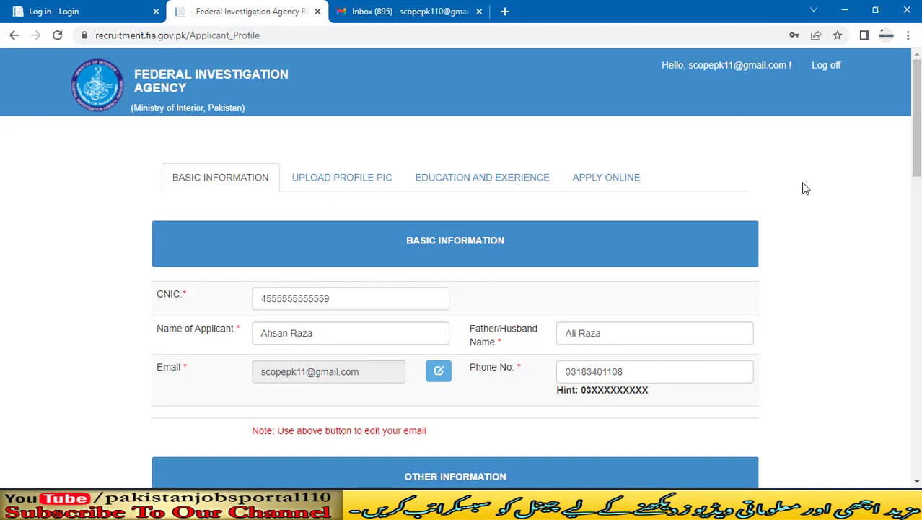
drag(918, 133, 873, 116)
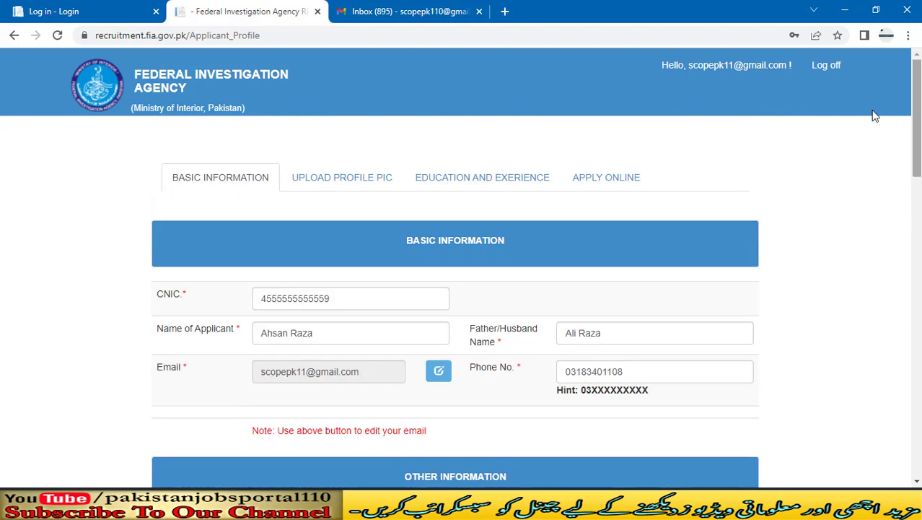